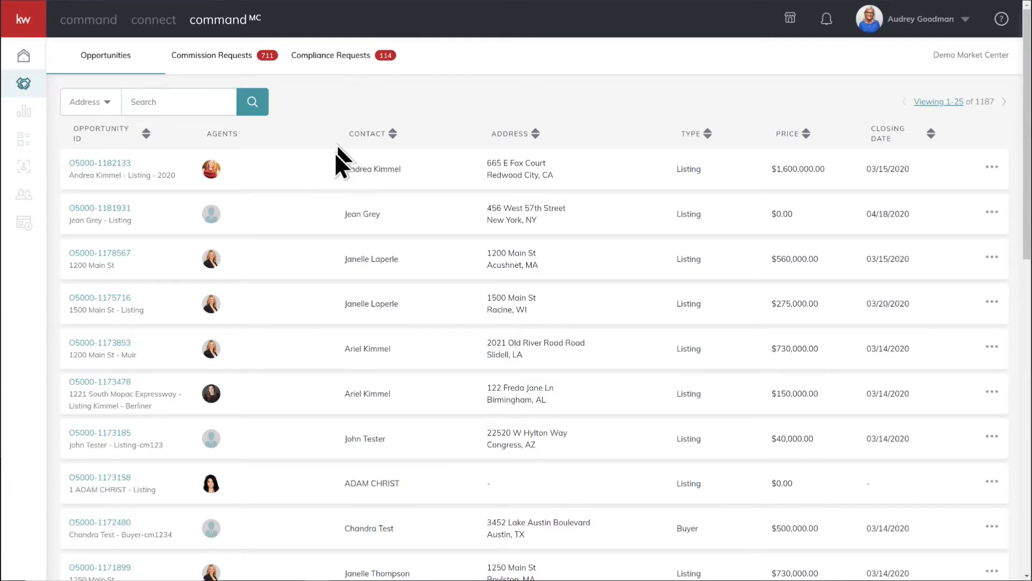
Look over the opportunities and commission requests, and open the list of compliance requests
scroll(319, 291, down, 4)
scroll(320, 289, up, 4)
click(221, 57)
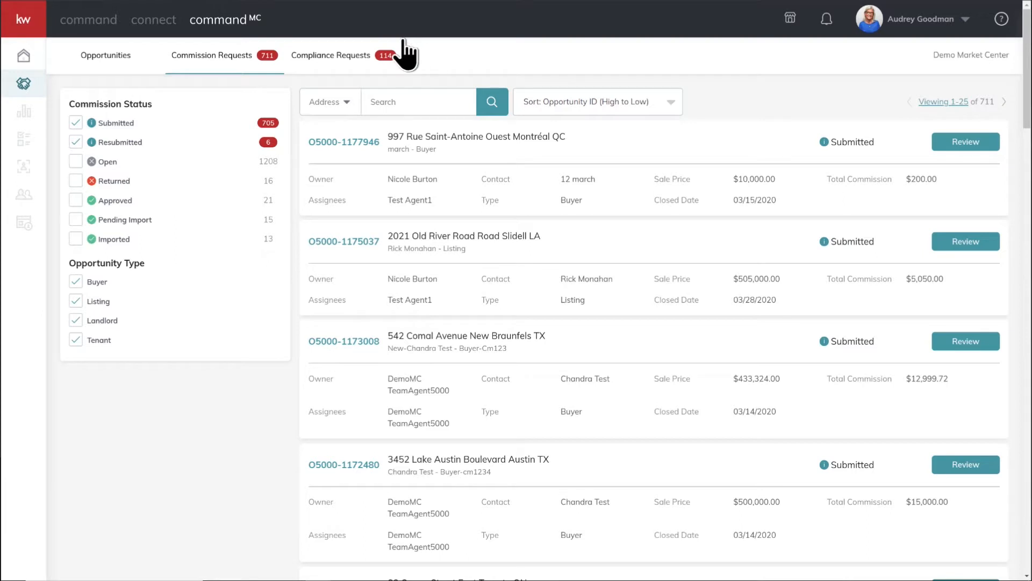
click(344, 59)
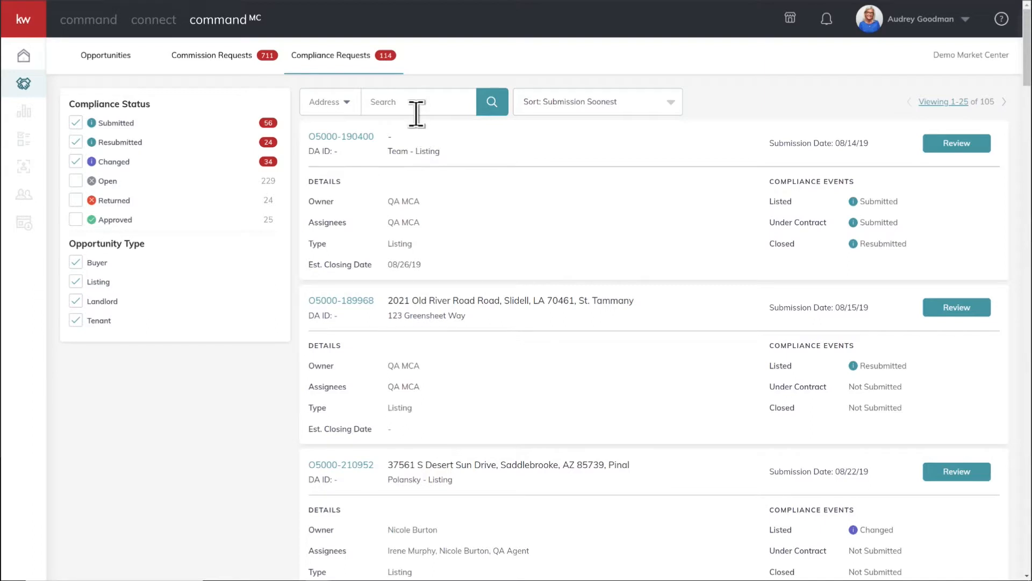
Look through the available search criteria and sort the compliance requests by Submission Latest
click(336, 102)
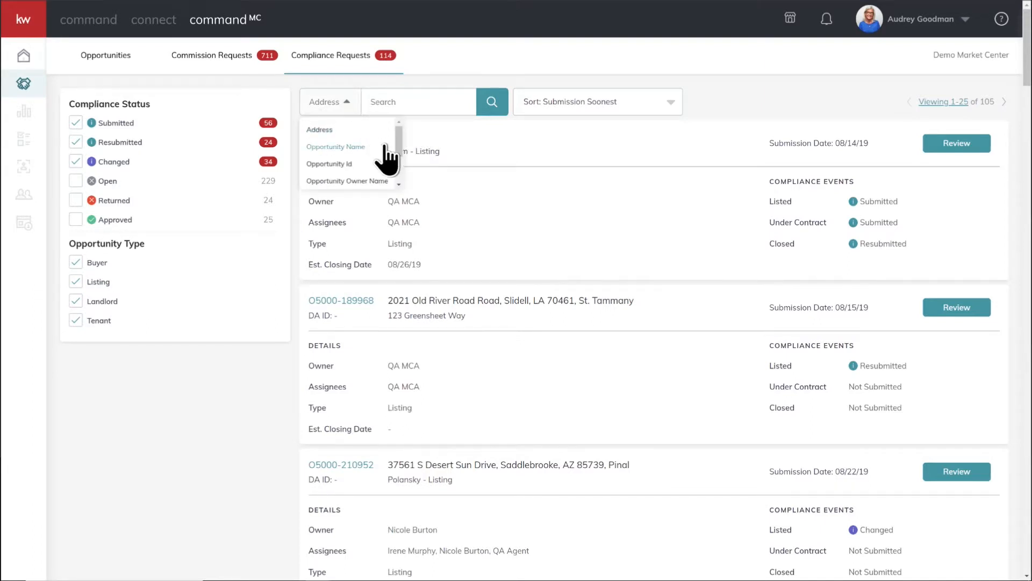
drag(401, 146, 398, 180)
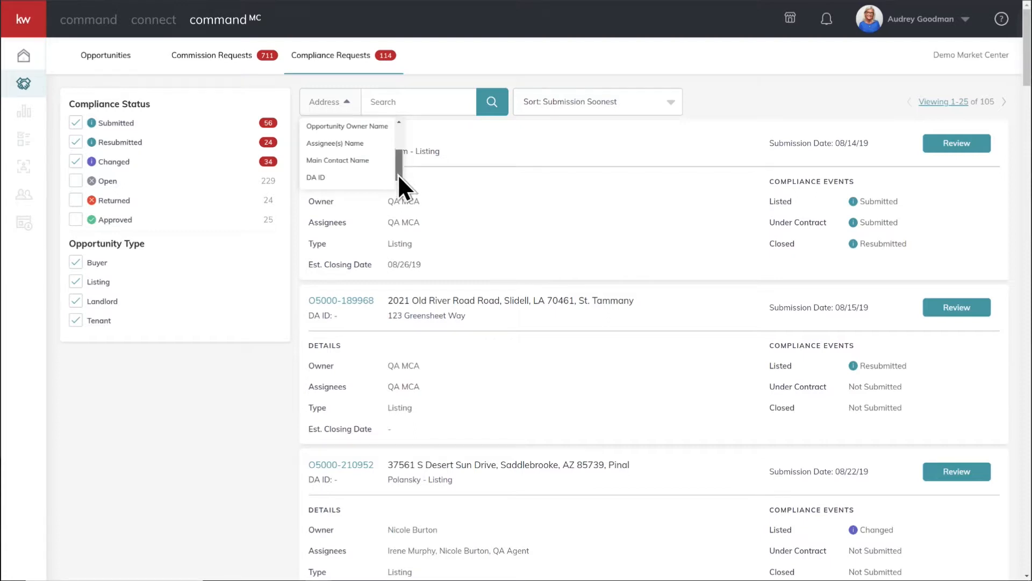
drag(398, 174, 398, 136)
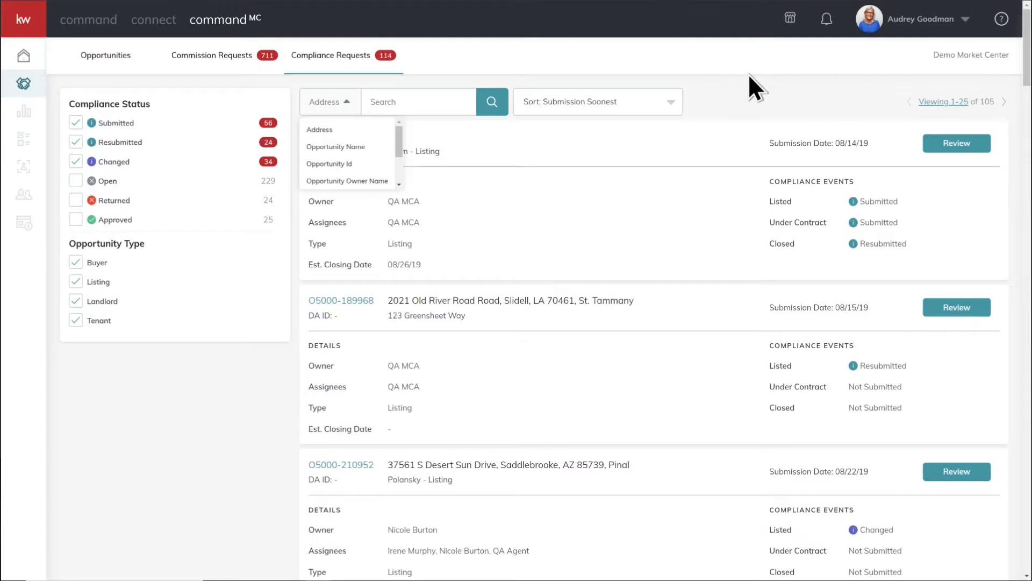
click(668, 106)
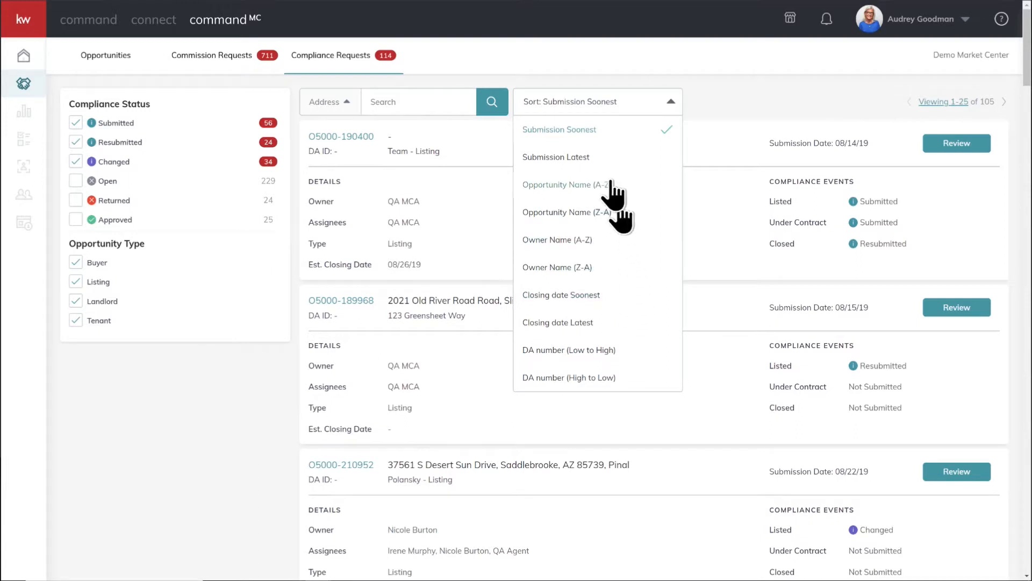
click(555, 157)
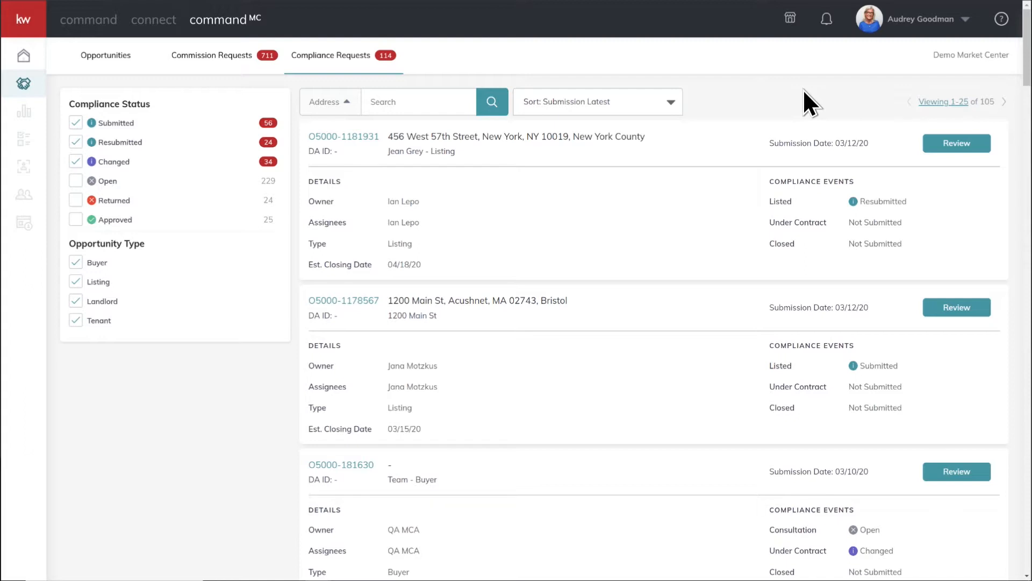
Open the first compliance request in the sorted list for review and look over its Listed documents
click(990, 144)
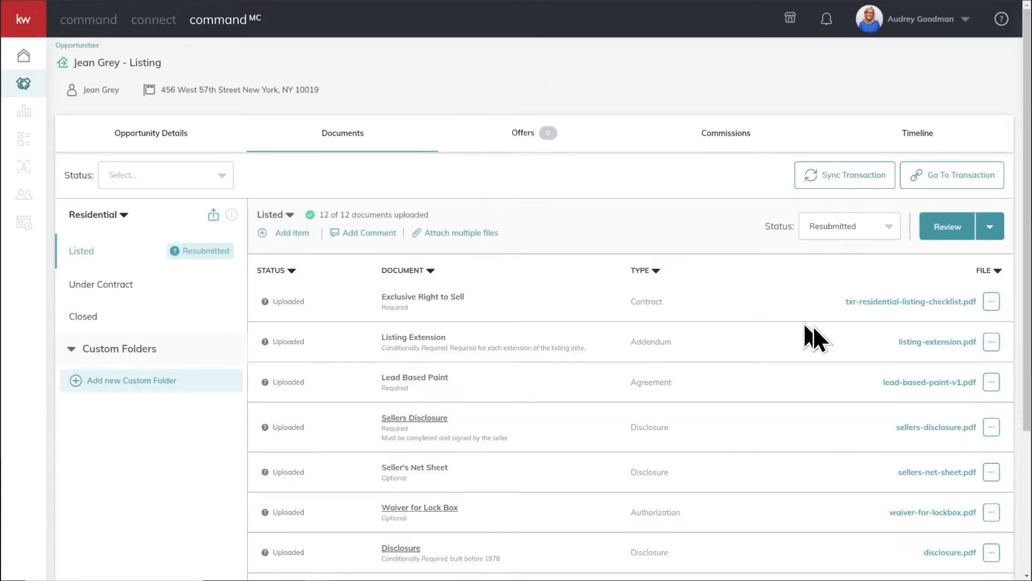
scroll(834, 301, down, 4)
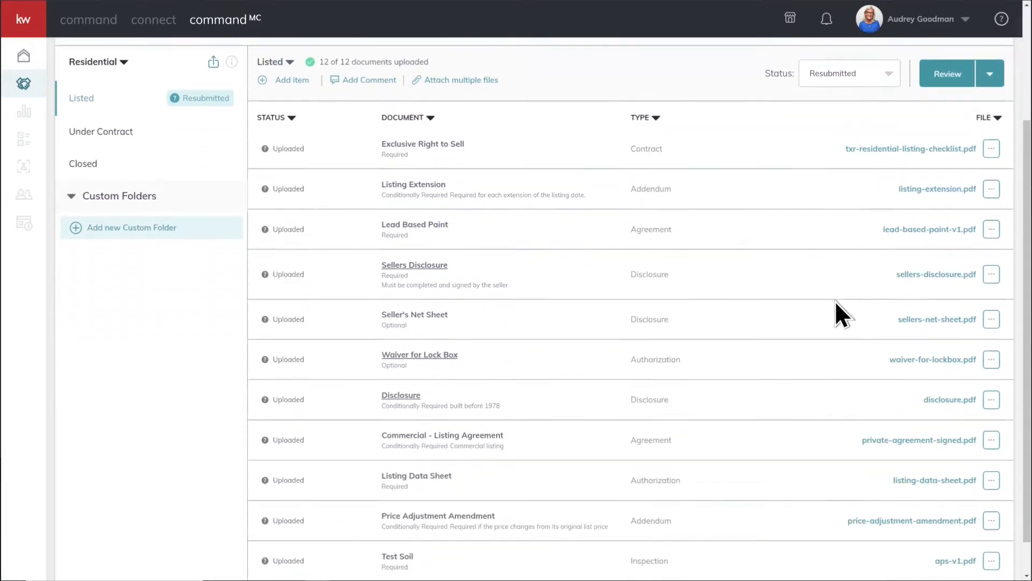
scroll(889, 418, up, 4)
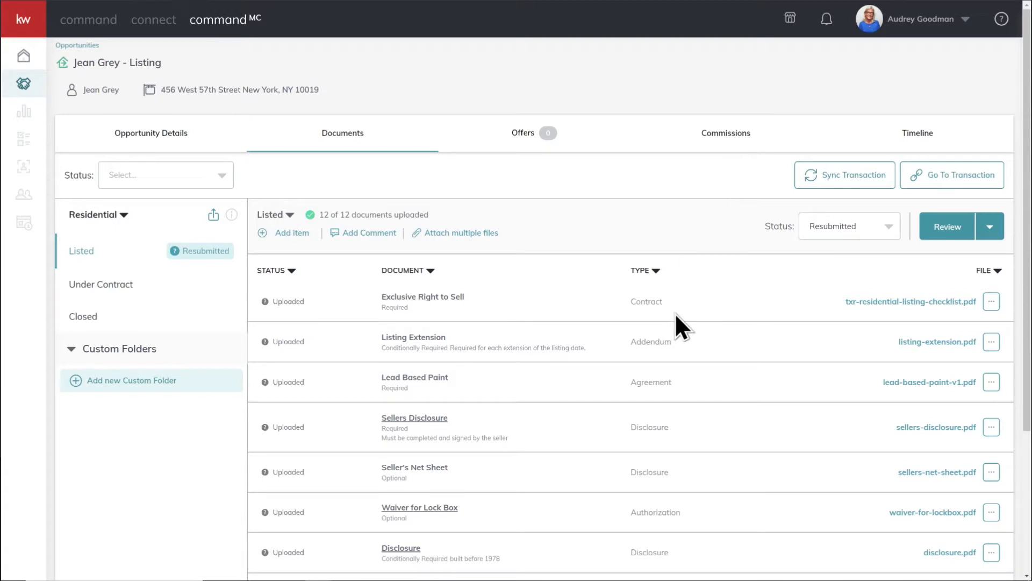
Read through the Exclusive Right to Sell file txr-residential-listing-checklist.pdf, approve it and close the document viewer
click(931, 302)
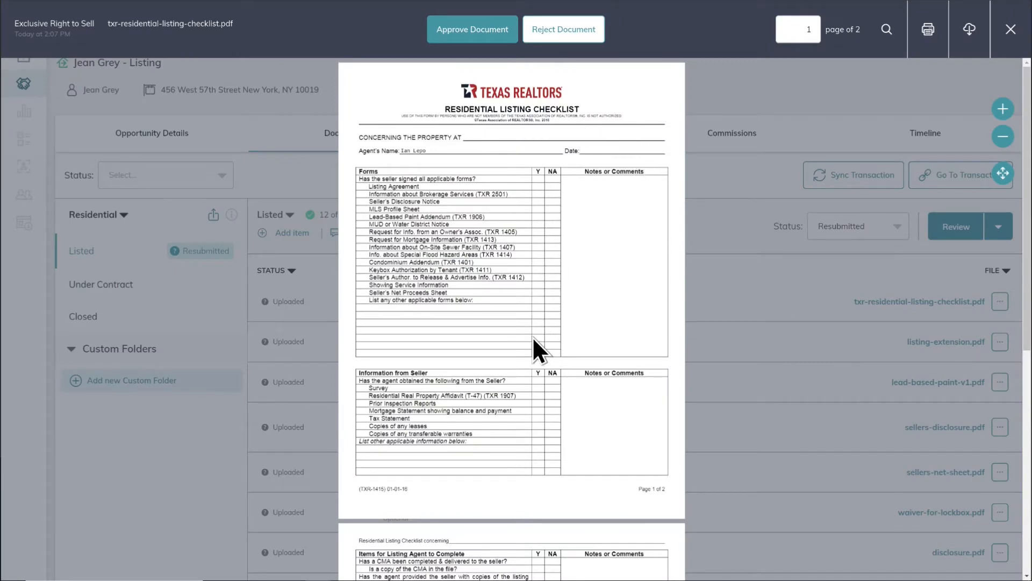
scroll(498, 237, down, 6)
scroll(485, 361, up, 6)
click(495, 36)
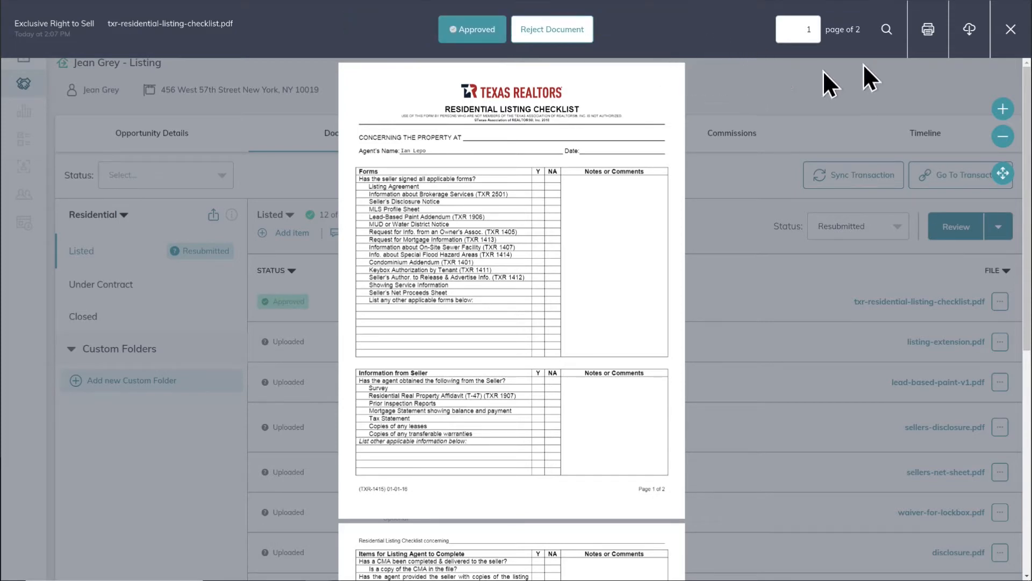
click(1010, 30)
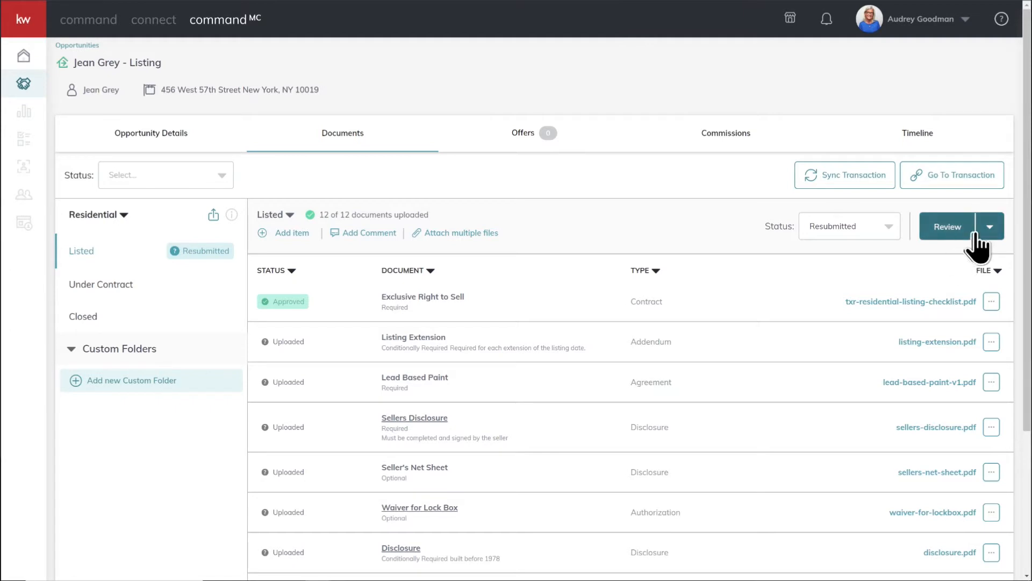
Start a review of the new documents only and search listing-extension.pdf for "cash", clearing the search when done
click(991, 234)
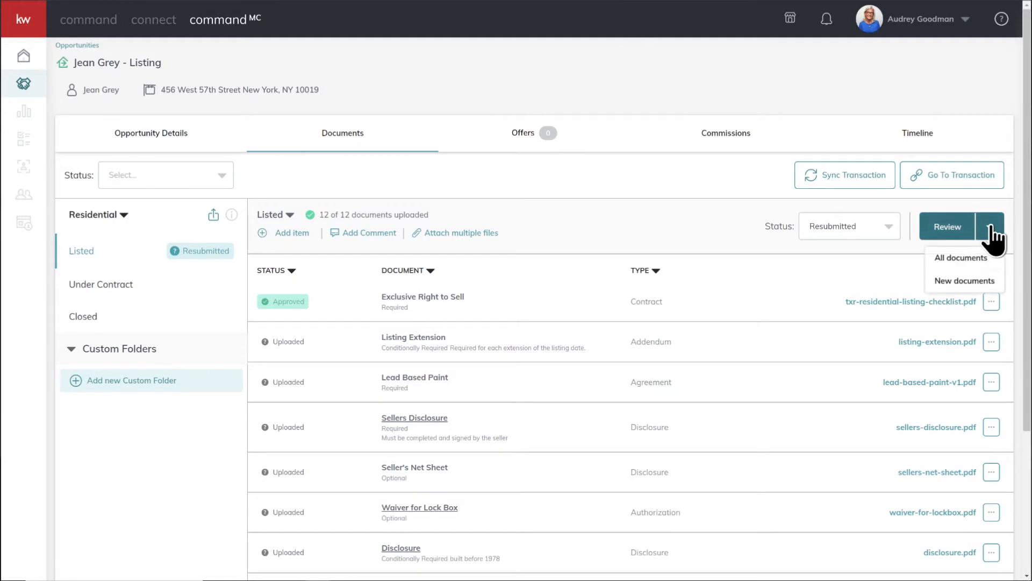
click(992, 281)
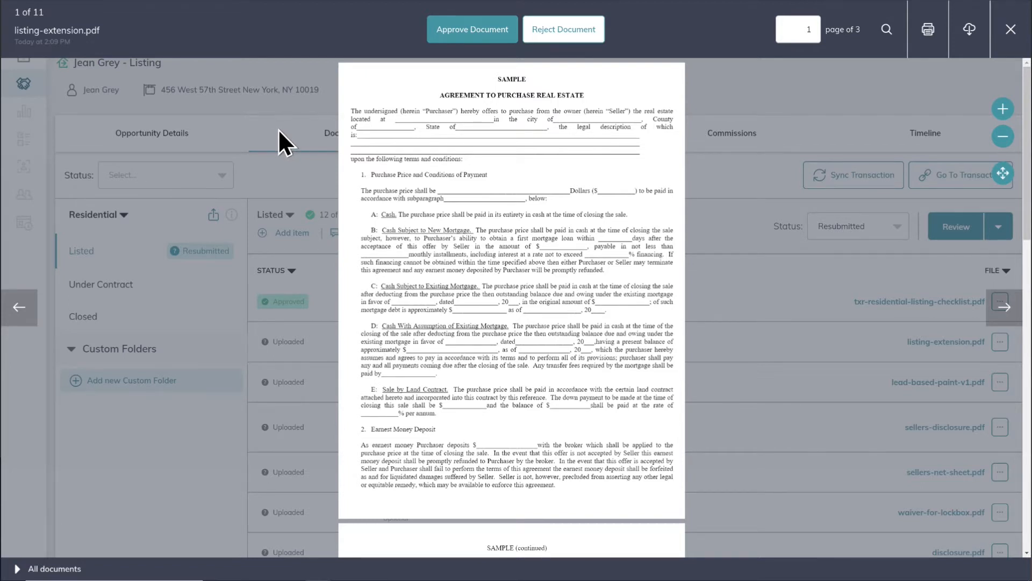
click(886, 31)
click(892, 74)
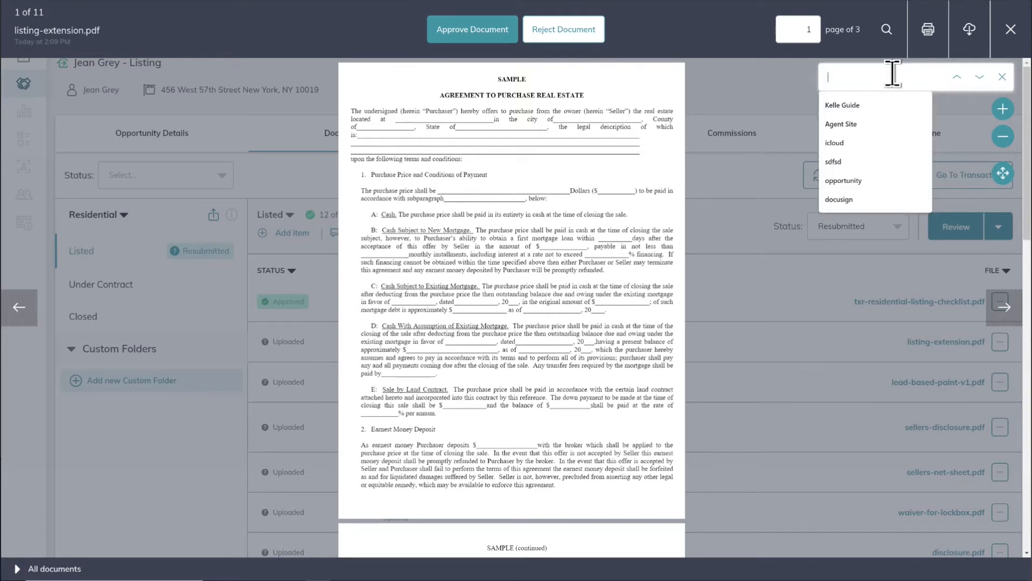
text(cash)
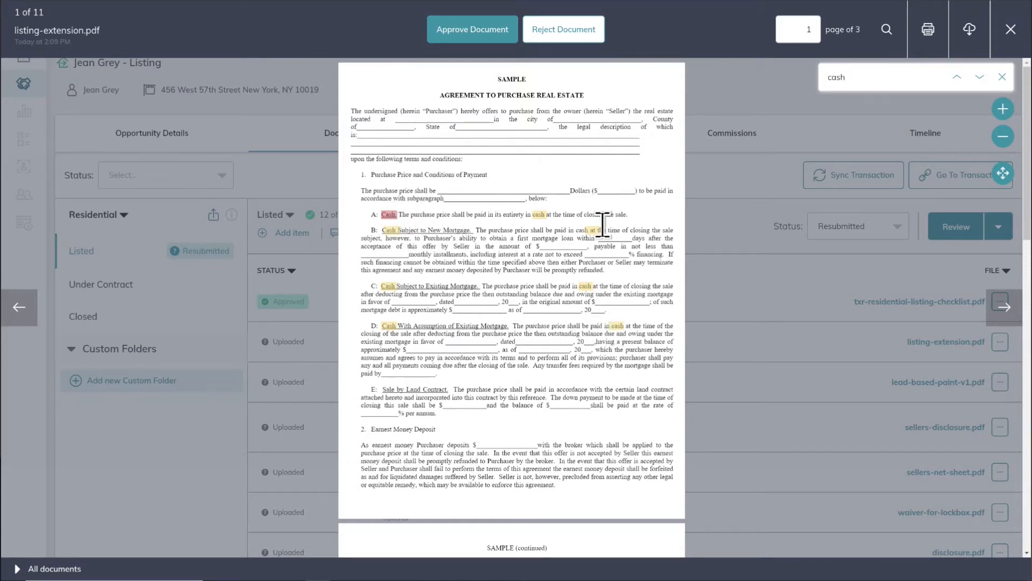
scroll(613, 290, down, 7)
scroll(573, 286, up, 7)
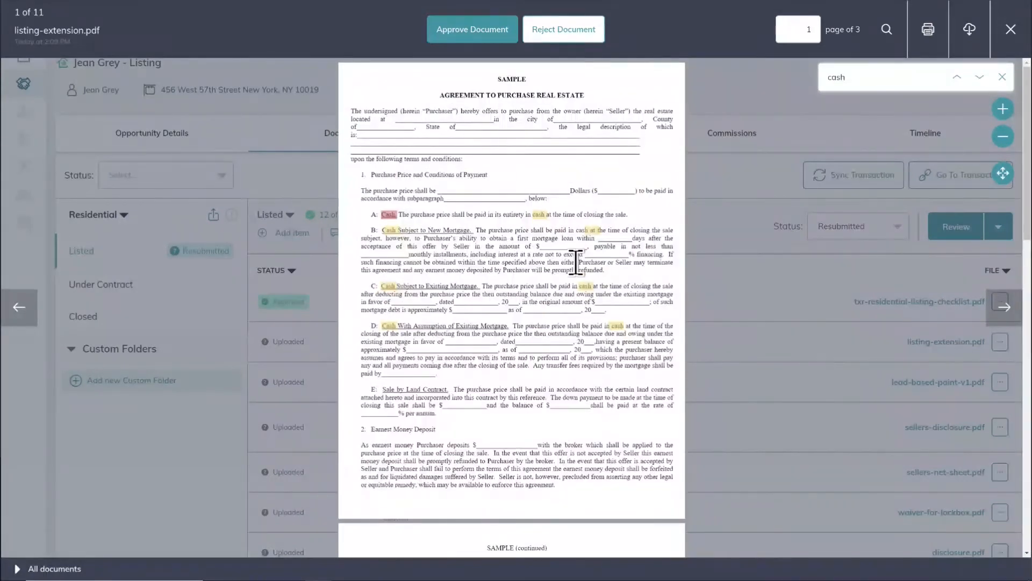
click(1003, 78)
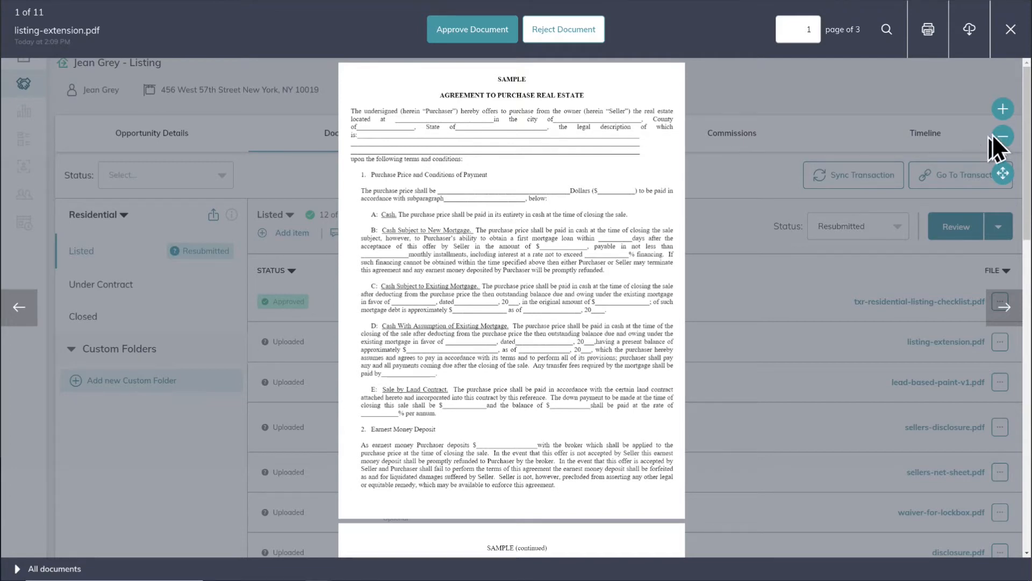
Examine the pages of listing-extension.pdf at enlarged and reduced sizes, ending back on the first page
click(1003, 110)
click(1004, 111)
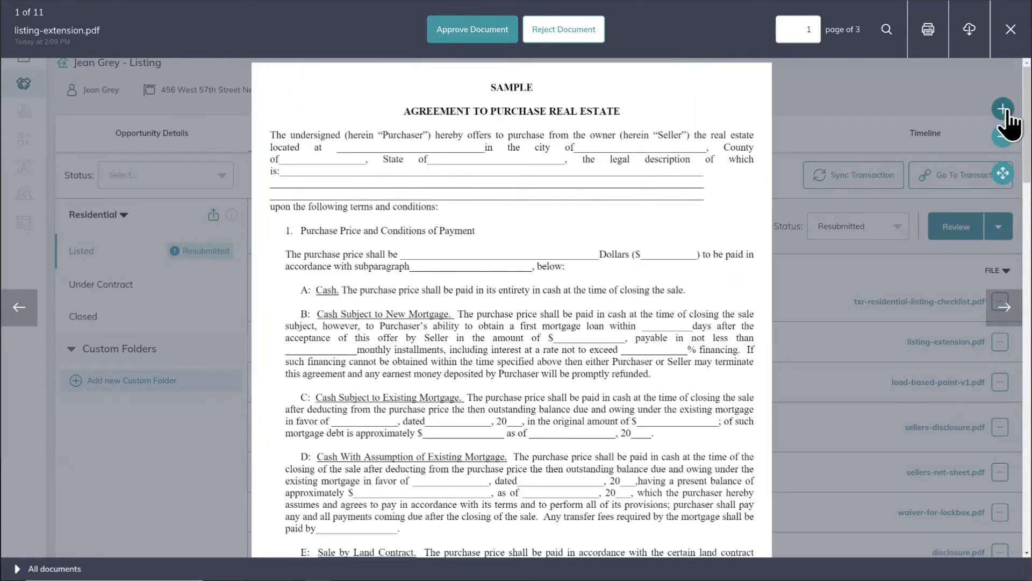
scroll(661, 260, down, 10)
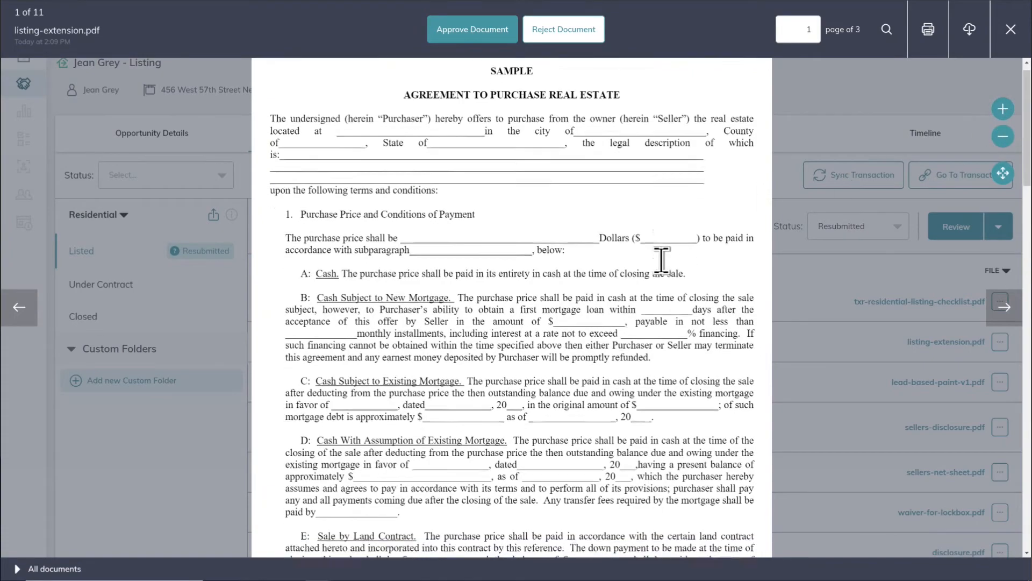
scroll(661, 261, up, 10)
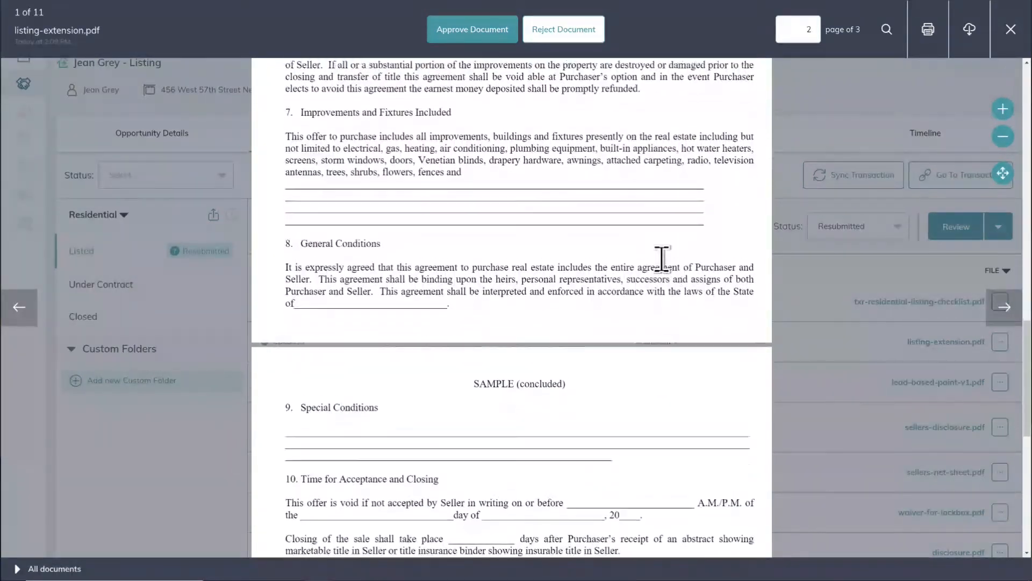
click(1004, 138)
click(1006, 140)
click(1004, 139)
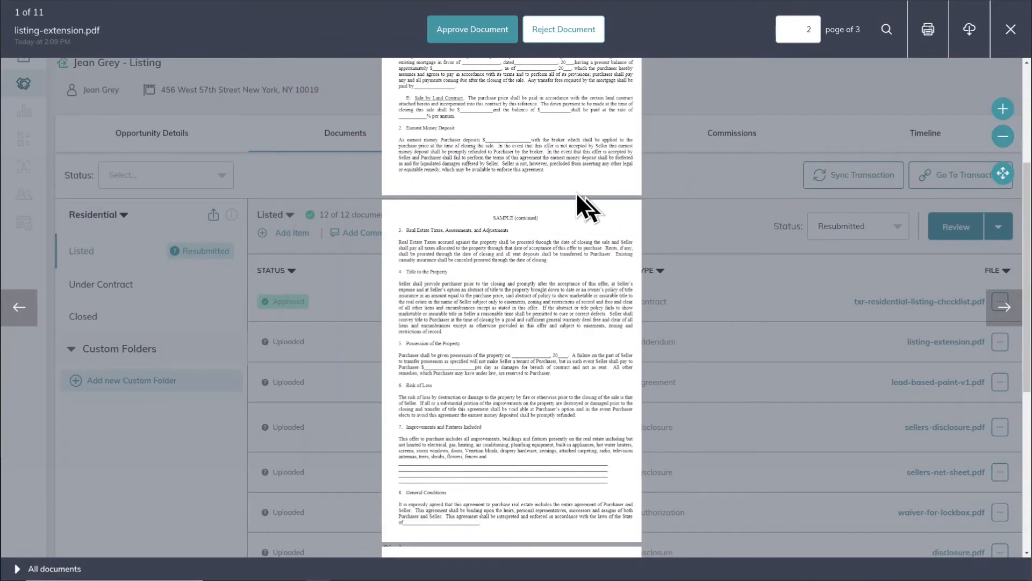
scroll(573, 182, down, 5)
scroll(571, 170, up, 3)
scroll(571, 170, up, 6)
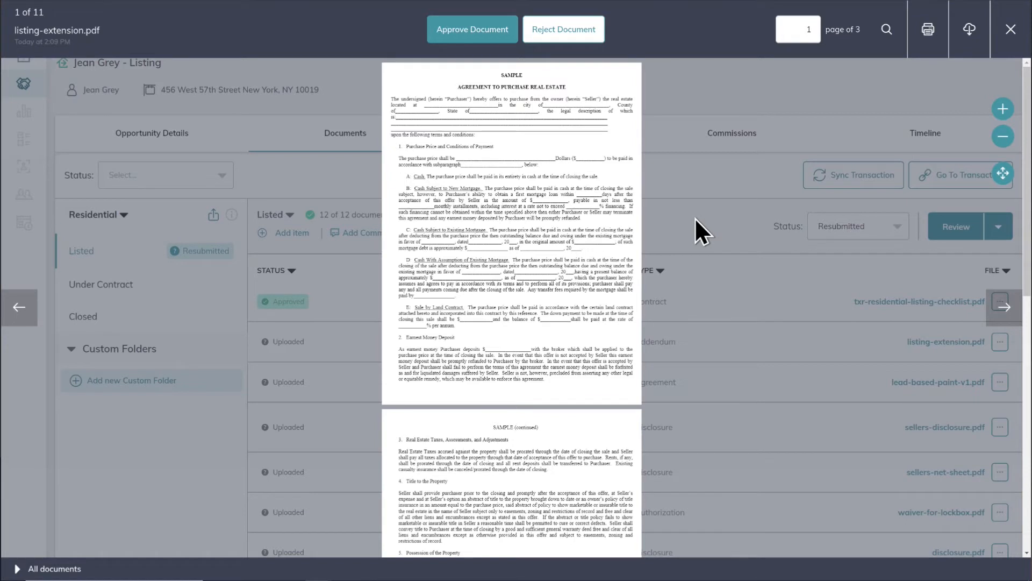
View listing-extension.pdf at Page Width and switch the display to Page Fit
click(1003, 173)
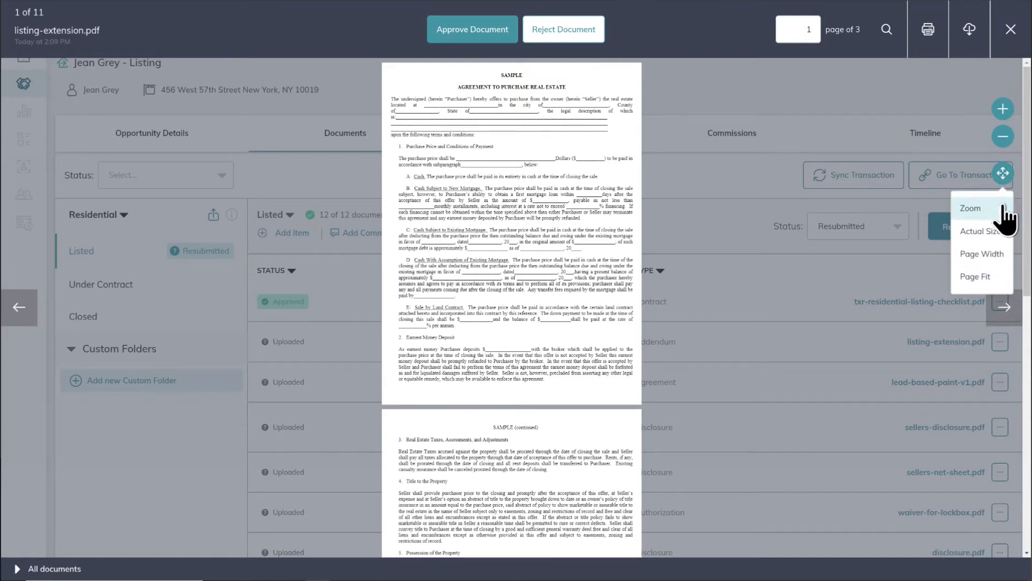
click(994, 254)
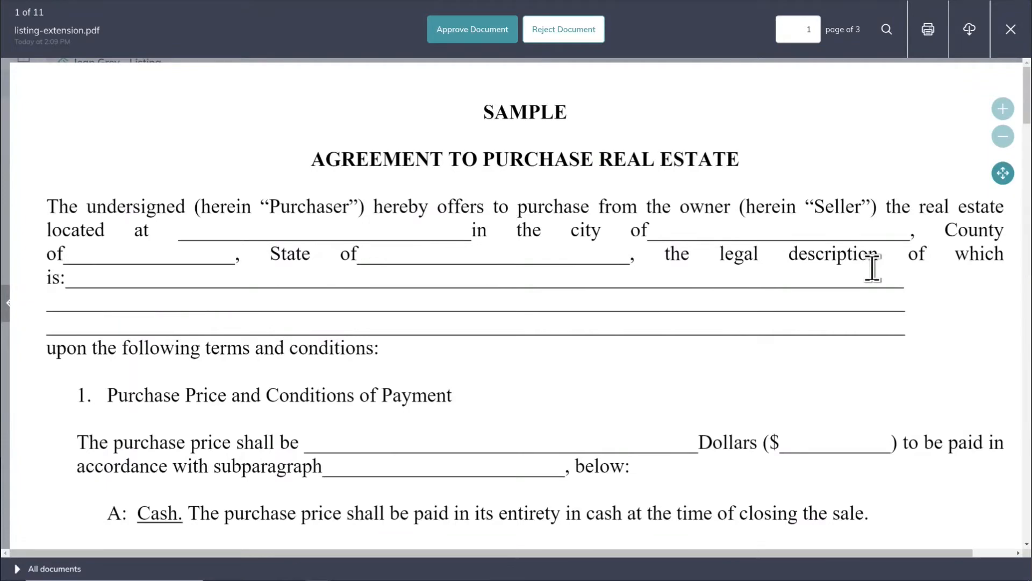
click(1003, 173)
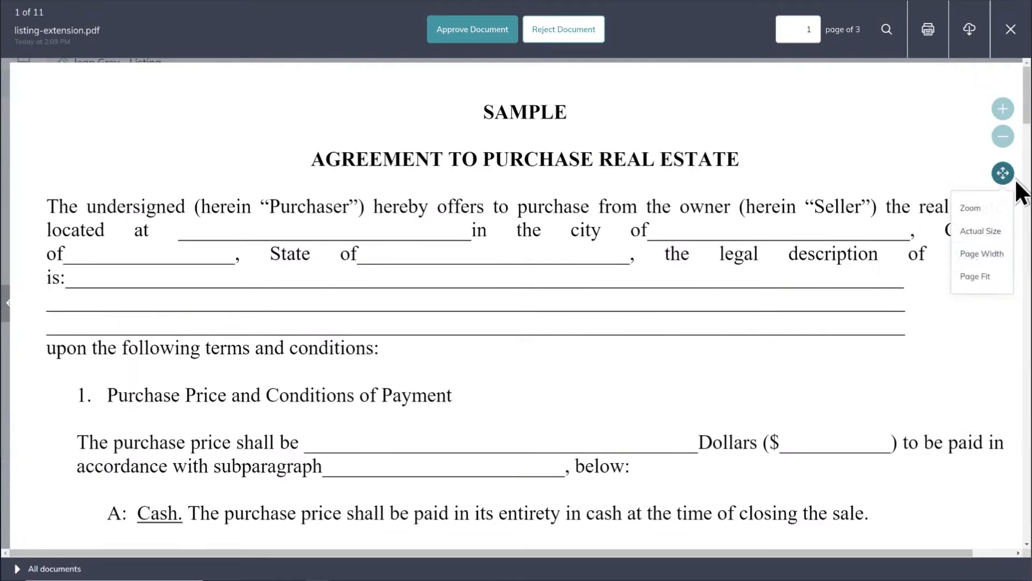
click(989, 278)
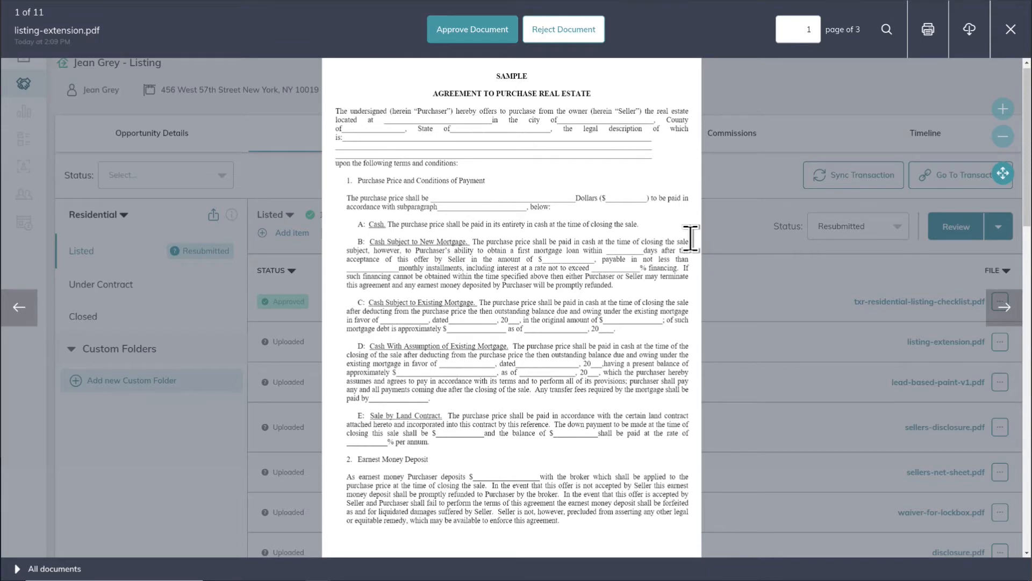
Reject listing-extension.pdf with the reason "Missing signature on line 2"
click(568, 37)
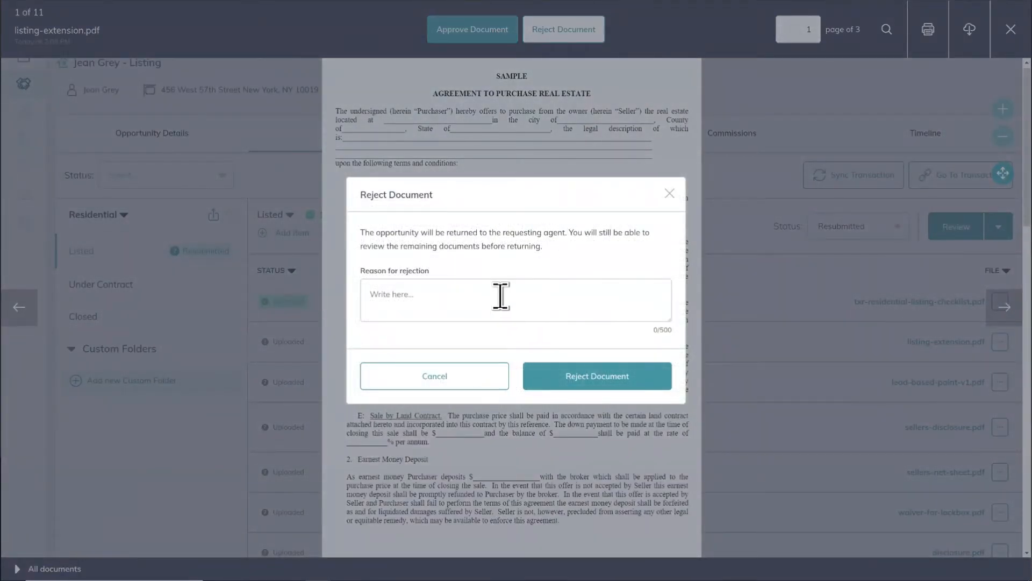
click(504, 296)
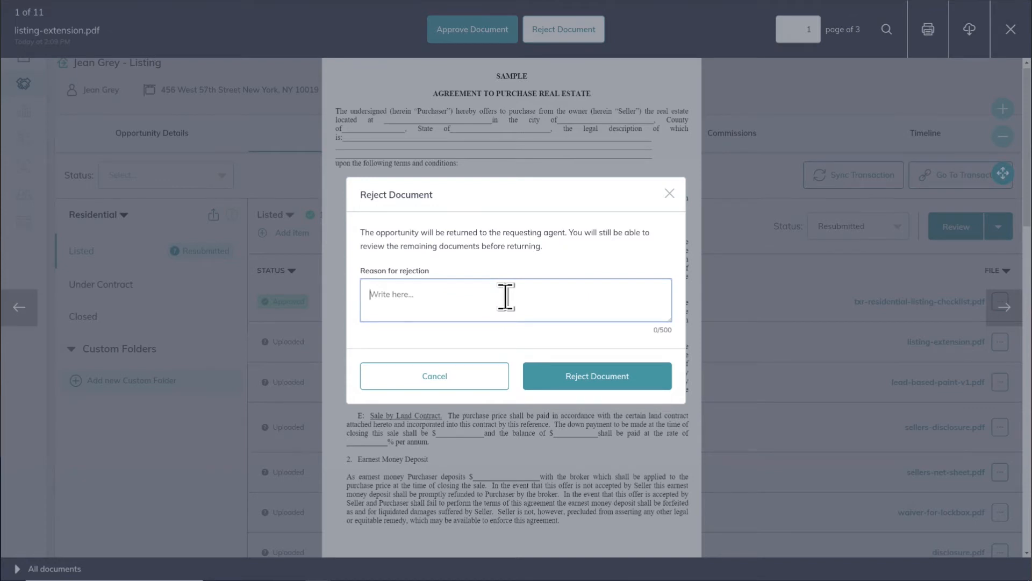
text(Missing signature on line 2)
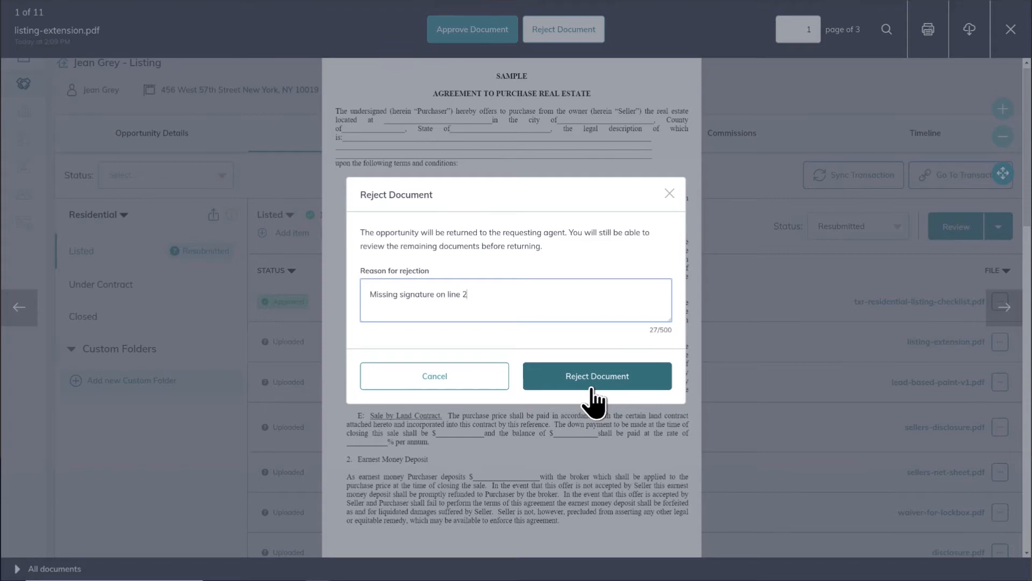
click(592, 389)
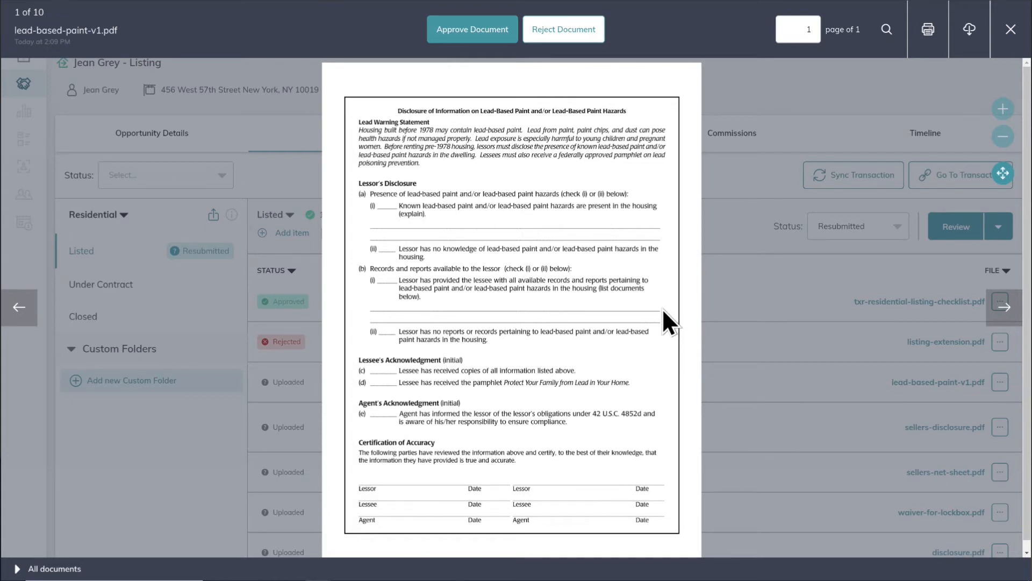
Look over the lead-based paint disclosure lead-based-paint-v1.pdf and approve it
scroll(663, 308, down, 1)
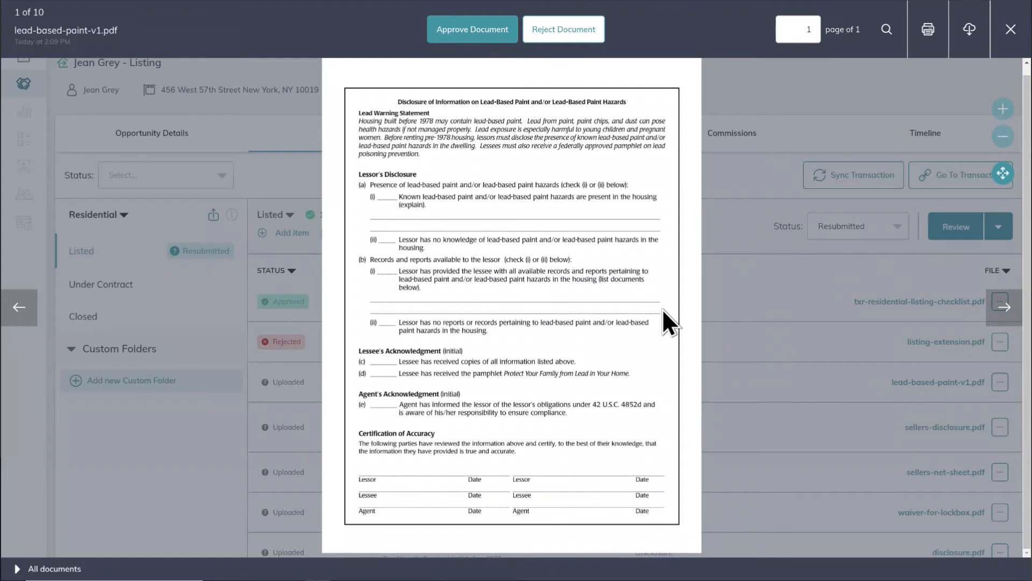
scroll(663, 309, up, 1)
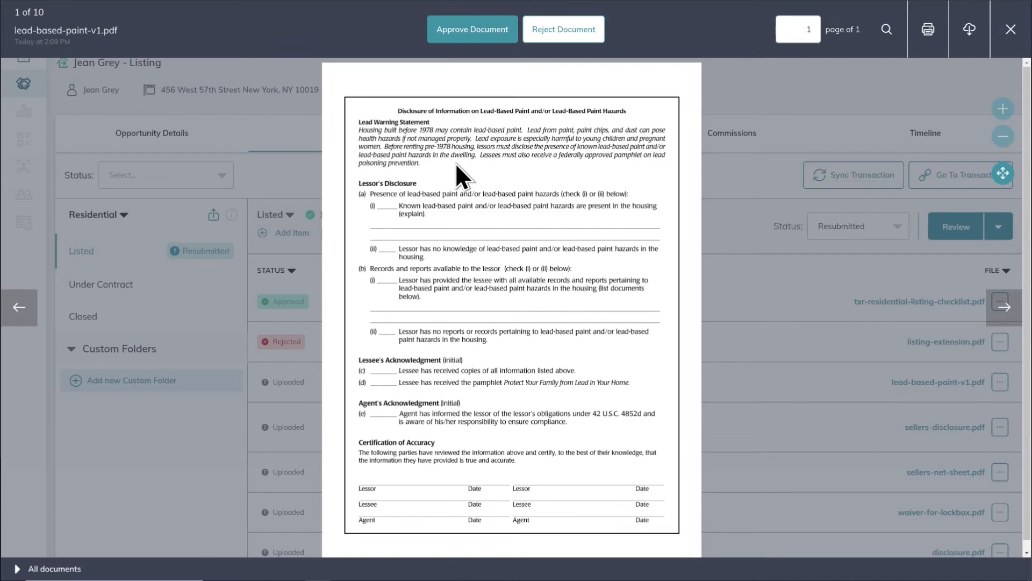
click(471, 31)
click(676, 23)
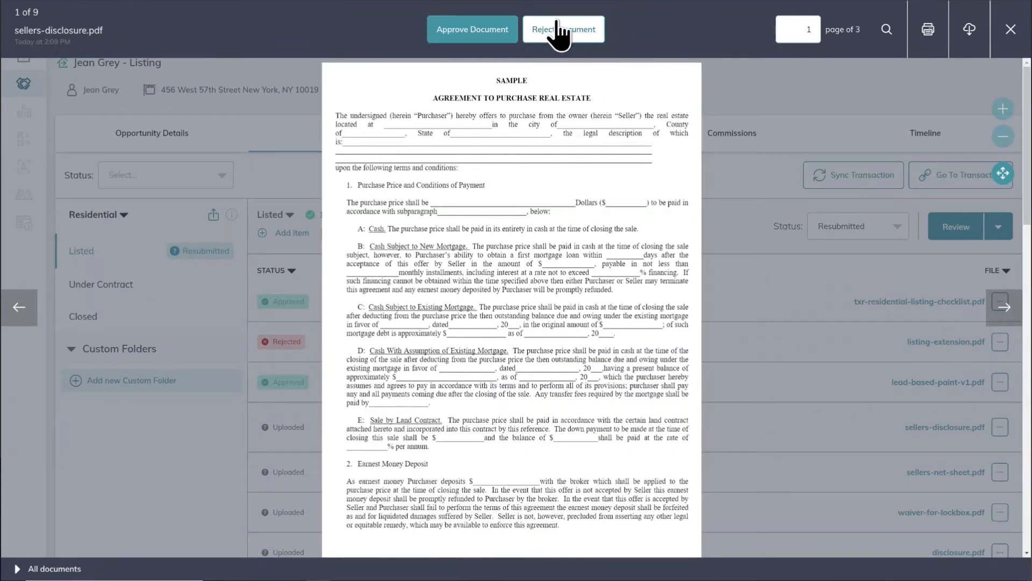
Approve sellers-disclosure.pdf and sellers-net-sheet.pdf
click(489, 31)
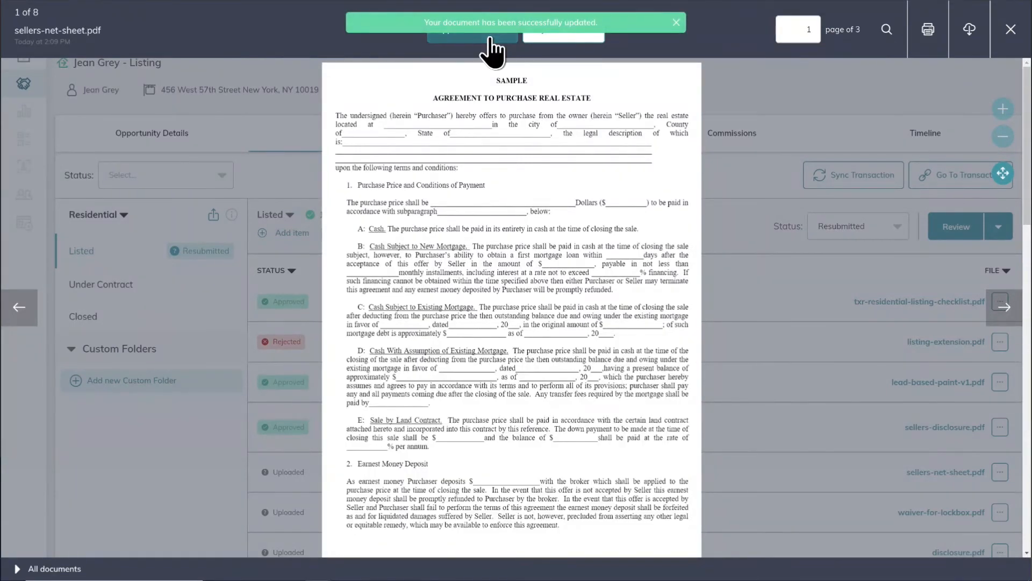
click(491, 39)
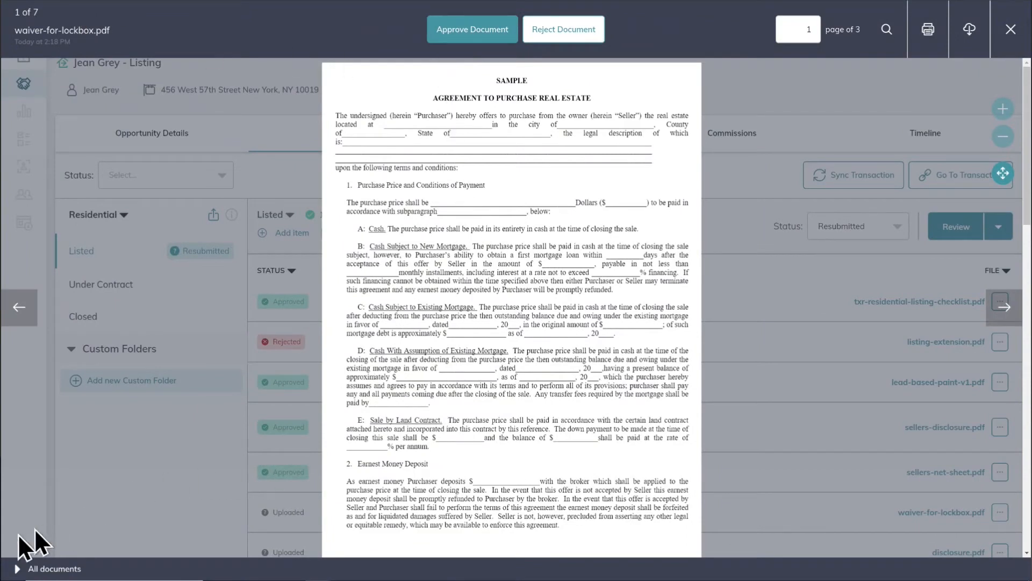
Browse the unreviewed documents through the thumbnail strip and the previous/next navigation, then return to waiver-for-lockbox.pdf and collapse the strip
click(19, 569)
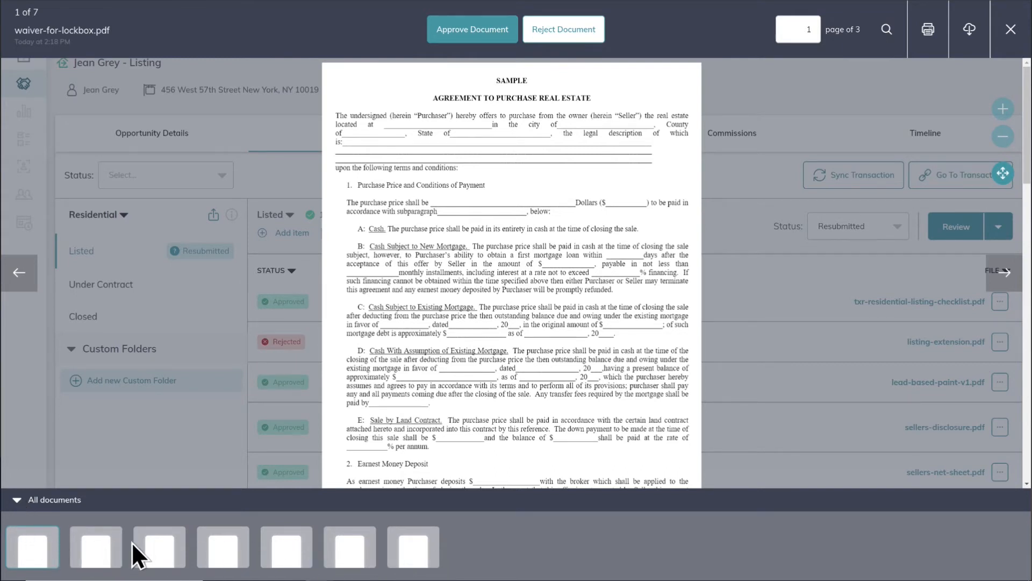
click(97, 554)
click(160, 562)
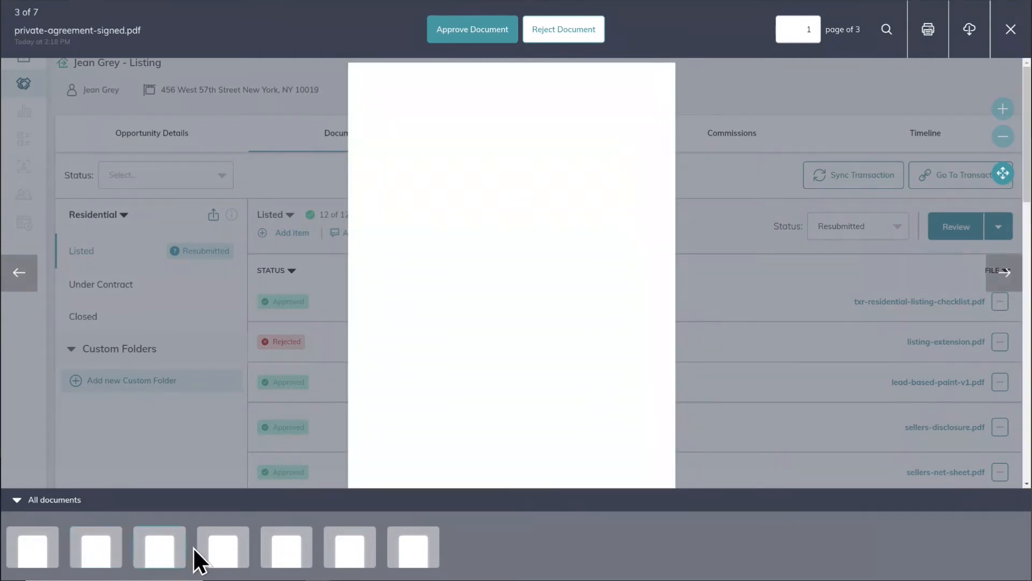
click(102, 557)
click(49, 558)
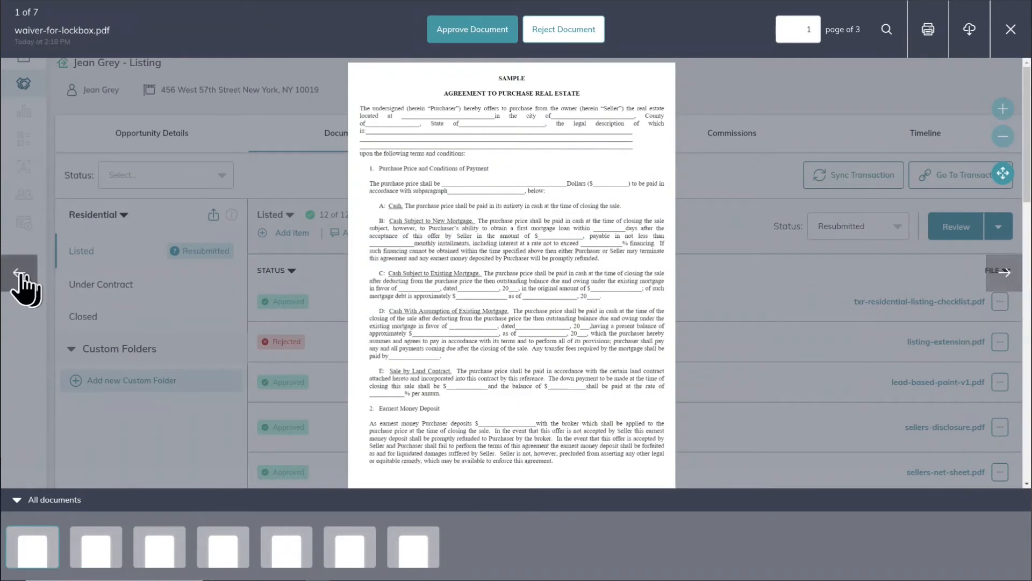
click(1005, 275)
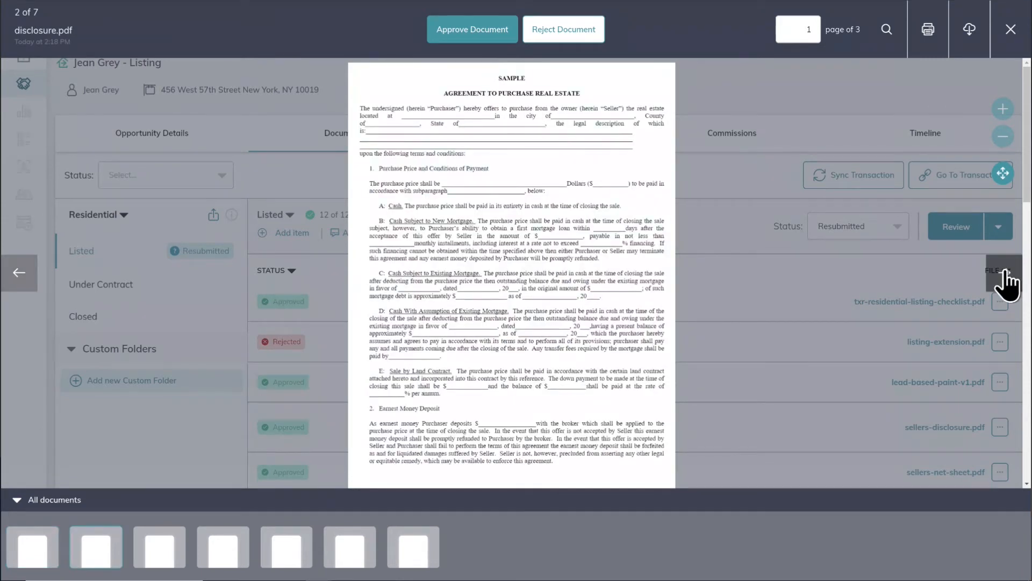
click(18, 274)
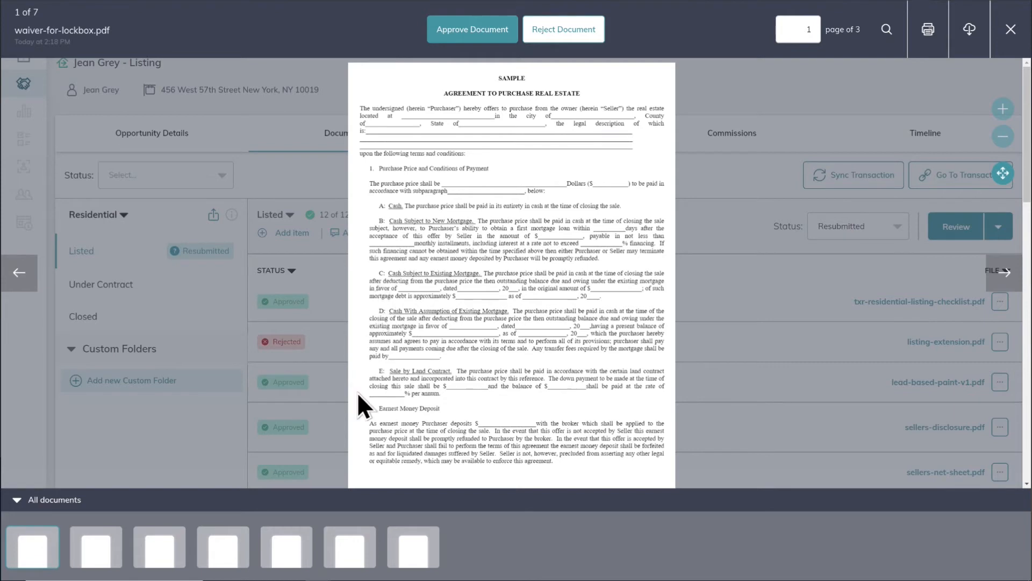
click(162, 551)
click(225, 546)
click(42, 548)
click(20, 500)
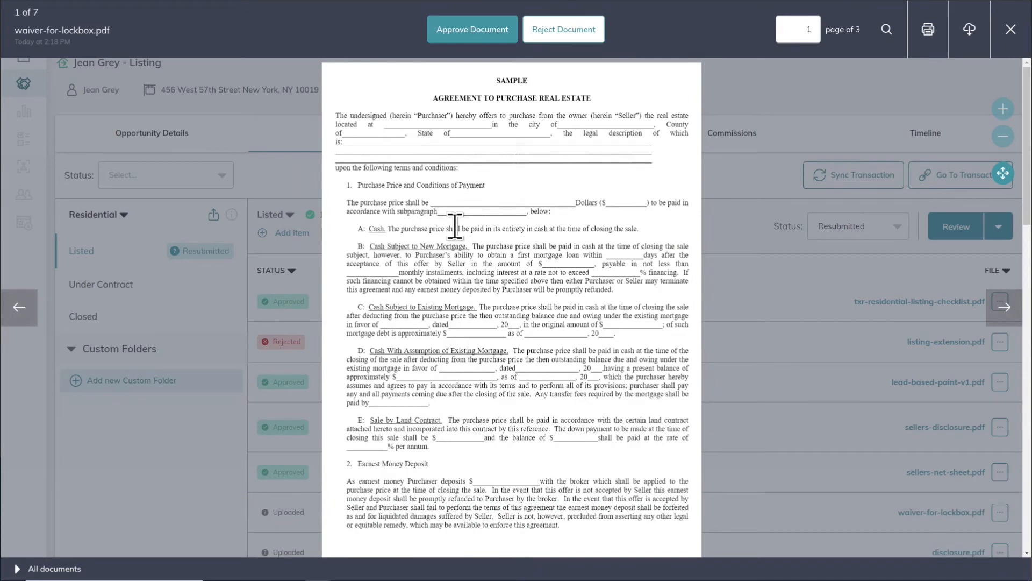
Approve all remaining documents in turn, from waiver-for-lockbox.pdf and disclosure.pdf through aps-v1.pdf and inspection-report.pdf
click(490, 34)
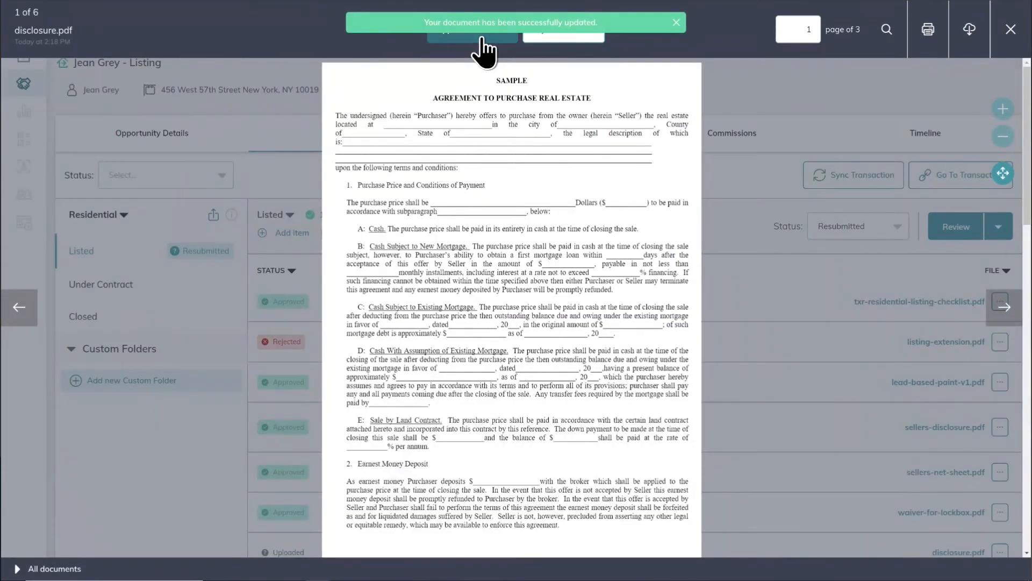
click(482, 39)
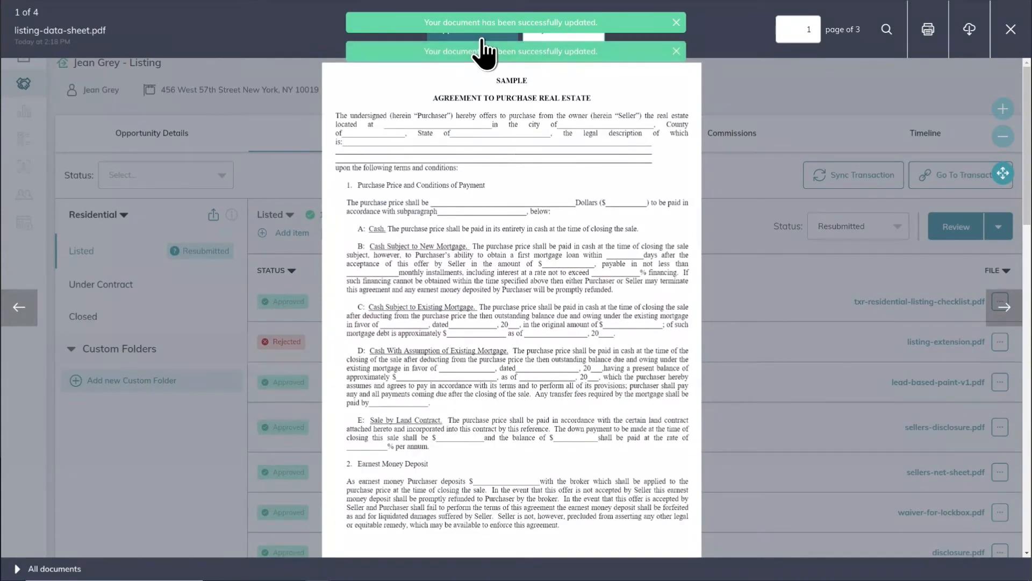
click(675, 26)
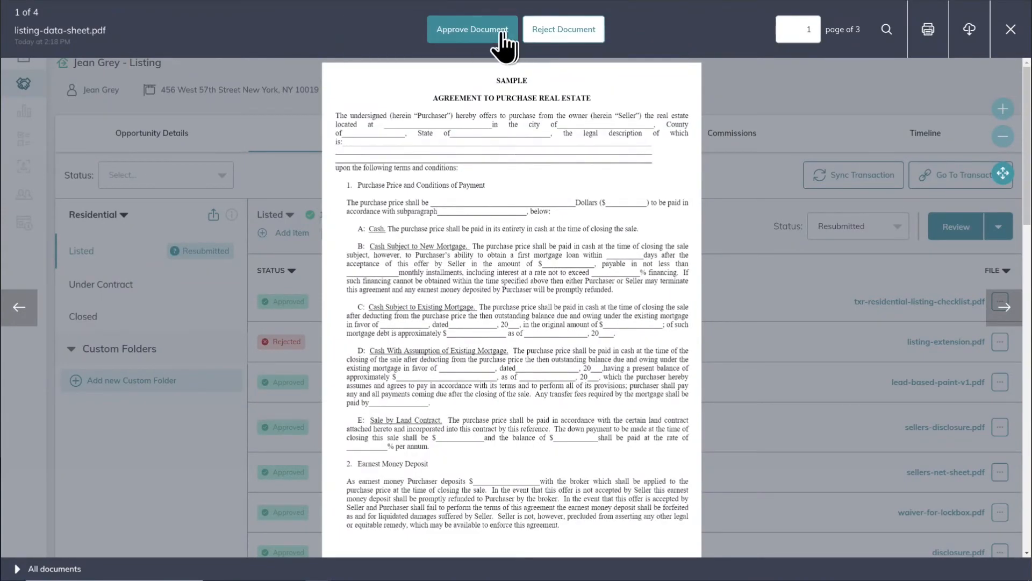
click(471, 37)
click(477, 37)
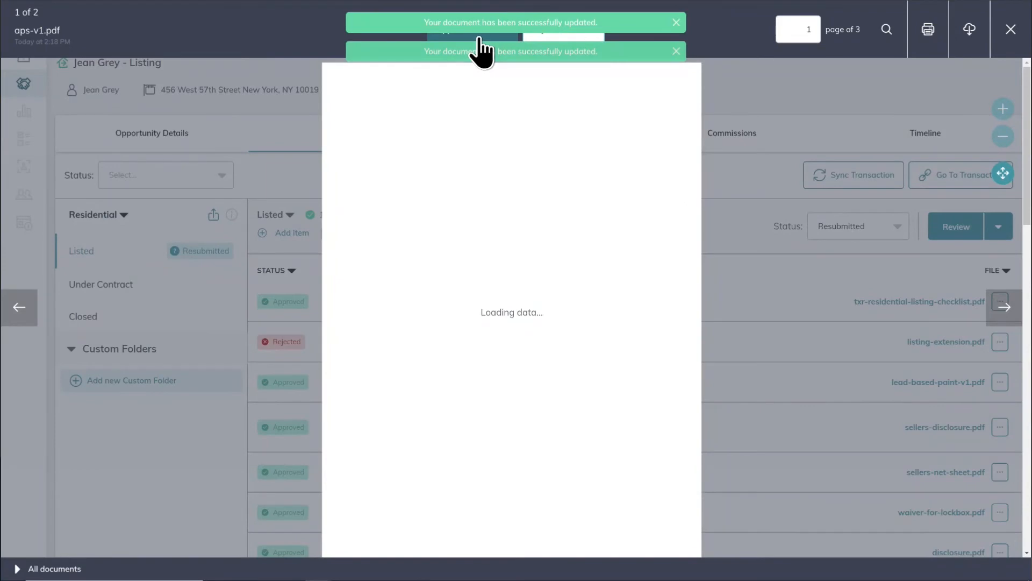
click(476, 37)
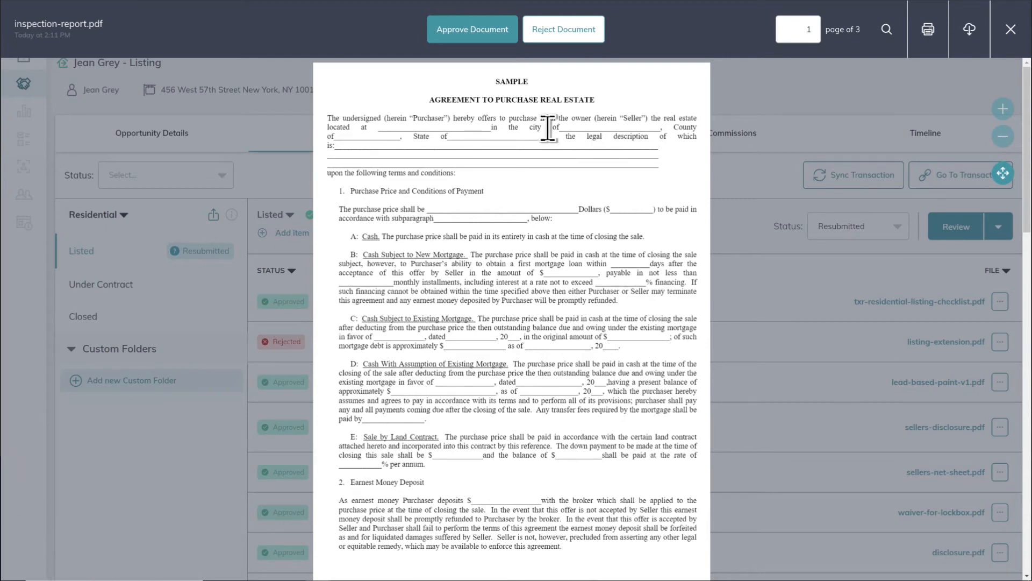
click(486, 38)
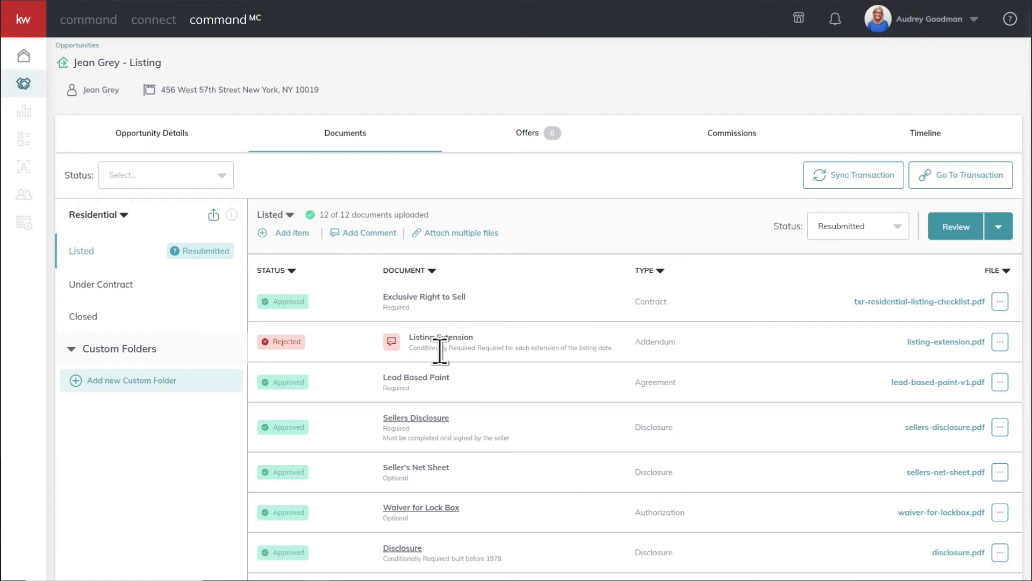
Check the comment marker on the rejected Listing Extension and view the Listed checklist's comment history, then close it
mouse_move(390, 346)
click(370, 235)
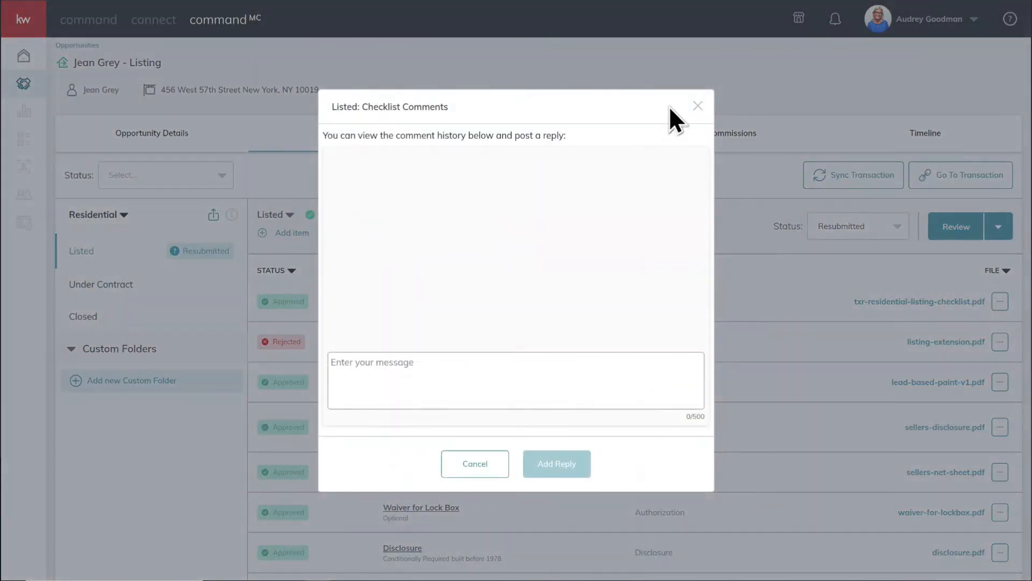
click(697, 106)
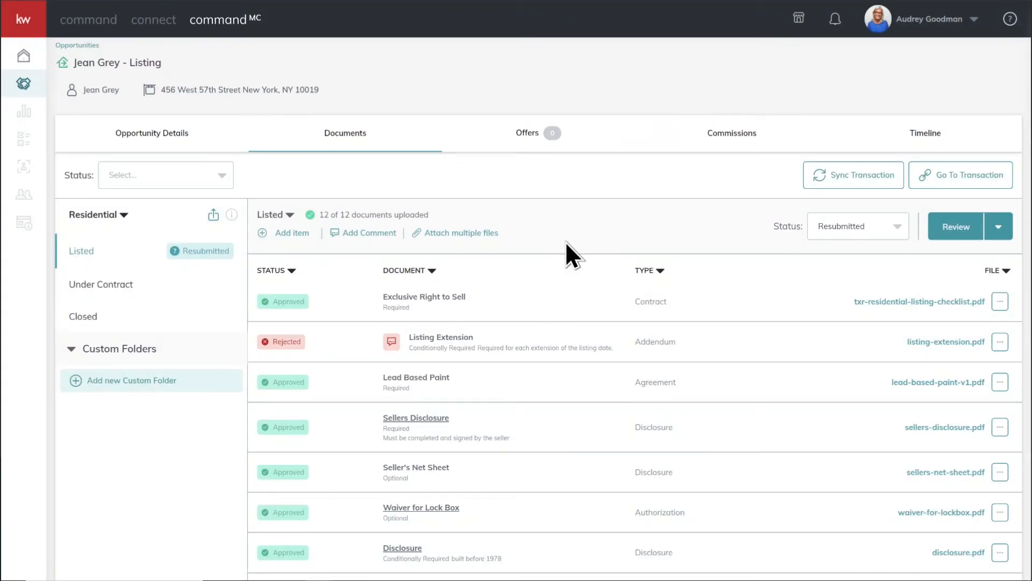
Start a comment on the Listed checklist with the message "Missing document"
click(362, 233)
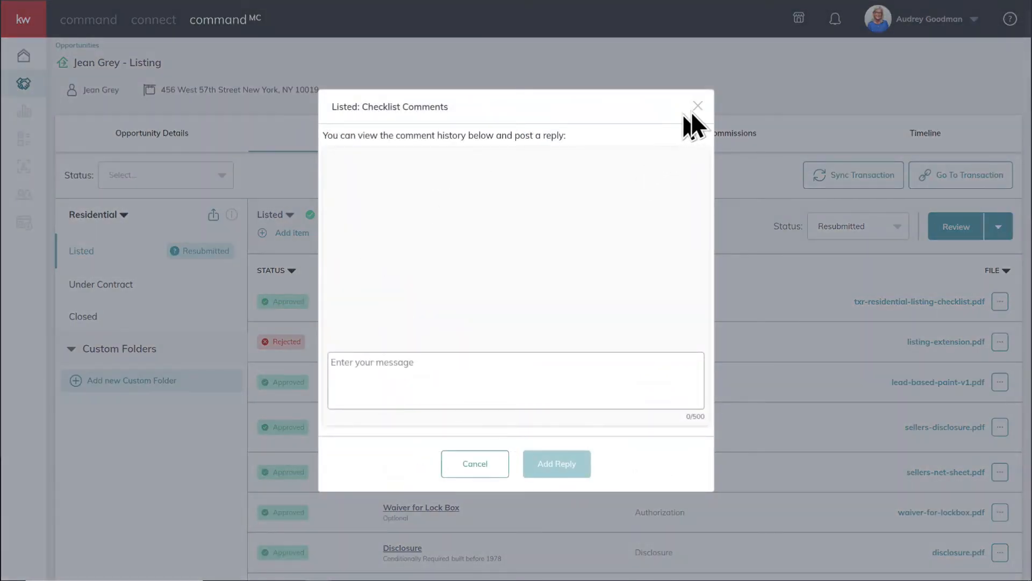
click(389, 361)
text(Missing document)
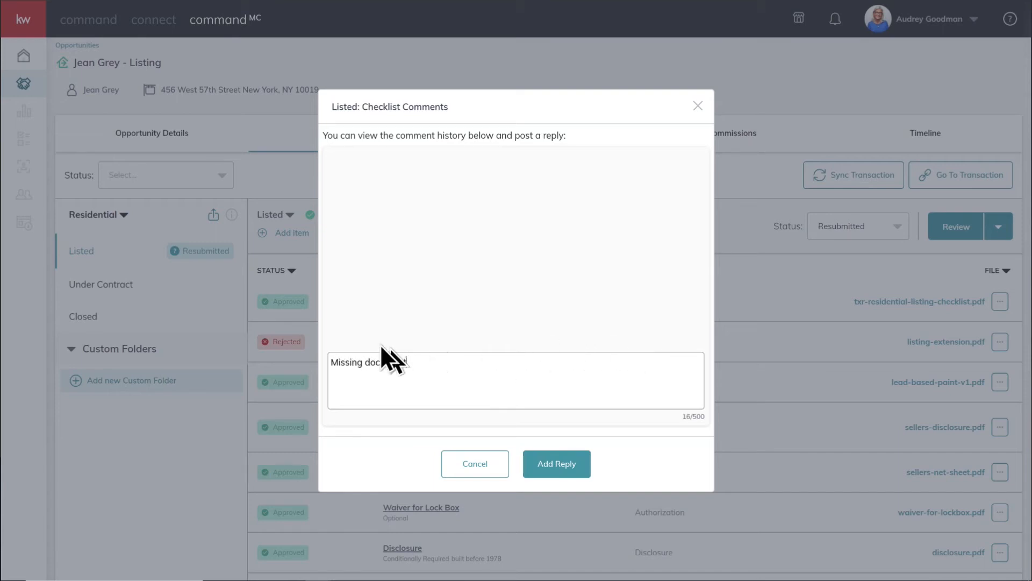
Mention a team member at the start of the "Missing document" message, post the comment and close the checklist comments
click(329, 362)
text(@)
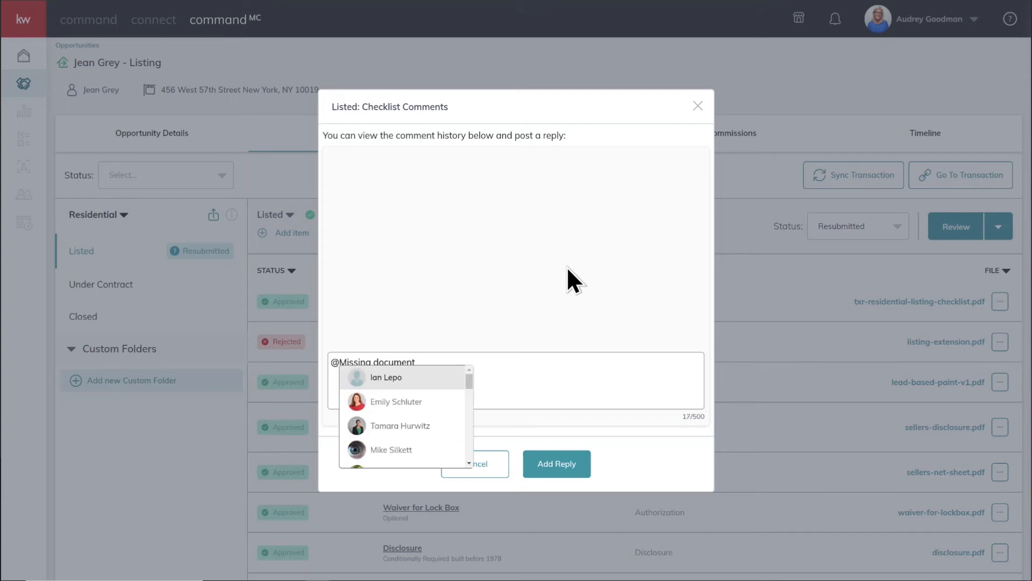
scroll(425, 415, down, 3)
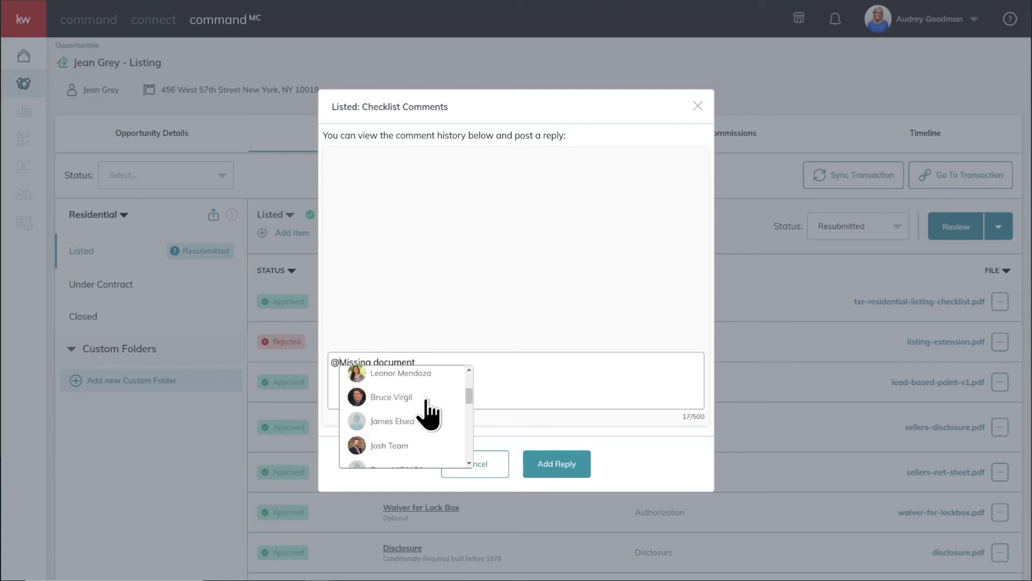
scroll(427, 422, down, 4)
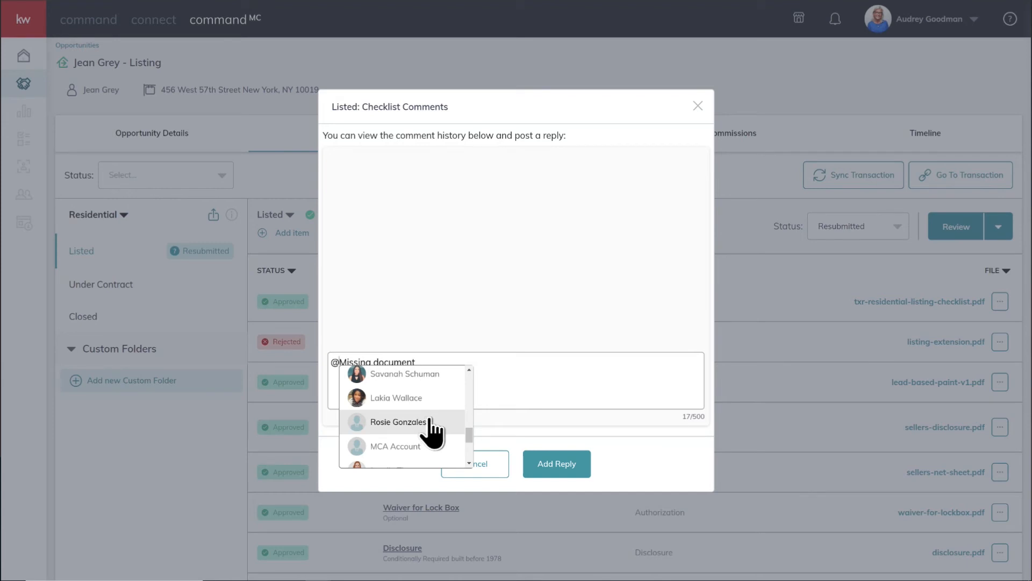
scroll(431, 430, up, 6)
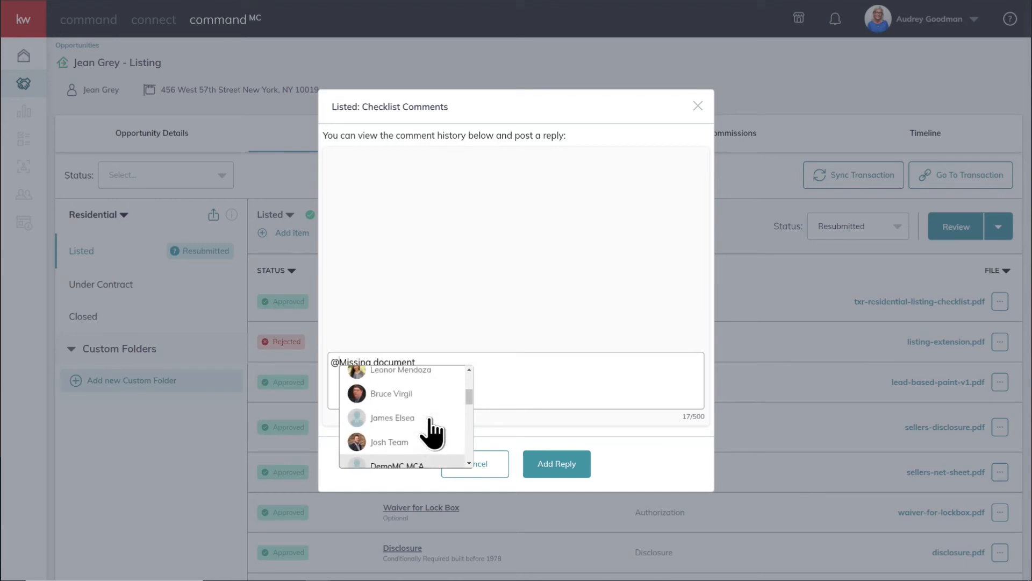
click(422, 398)
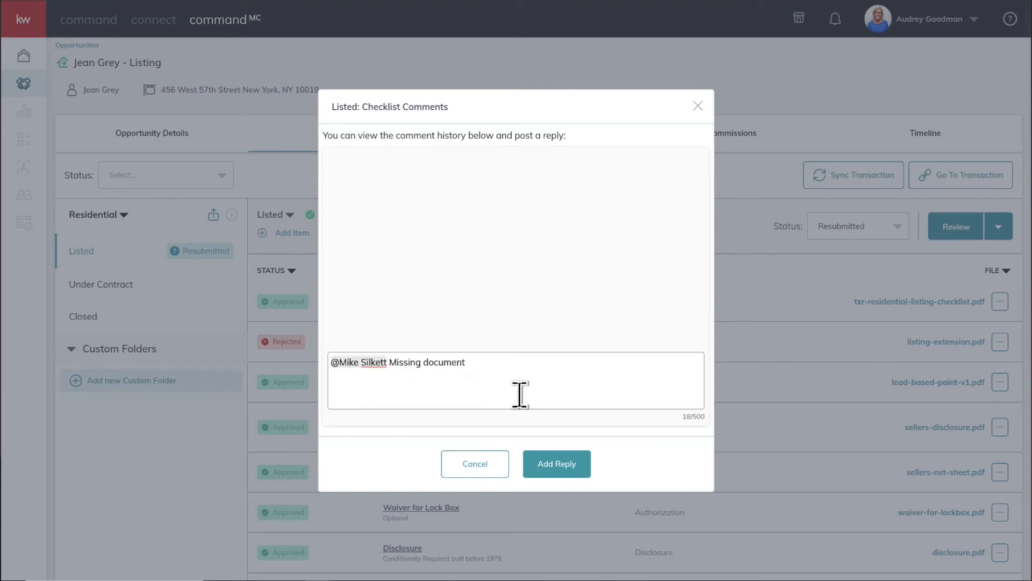
click(550, 469)
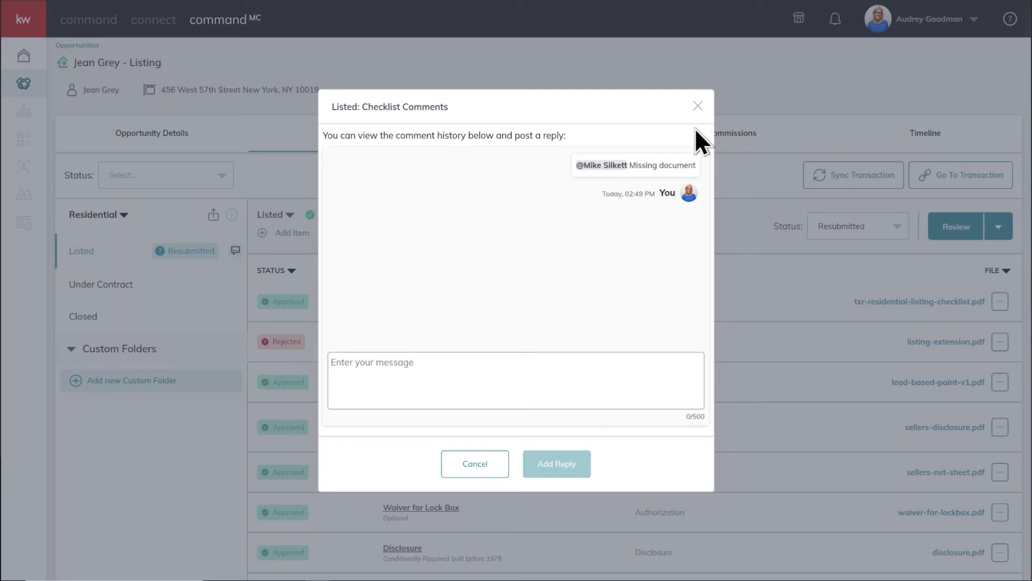
click(697, 106)
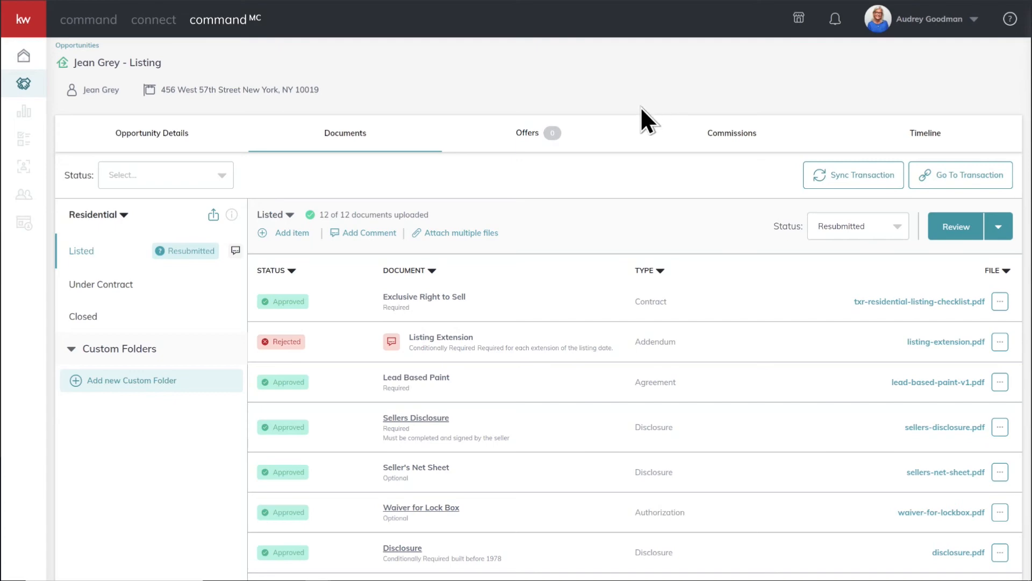
Post a second Listed checklist comment mentioning another team member with "we need the individual disclosure form", then close the comments
click(236, 253)
click(438, 355)
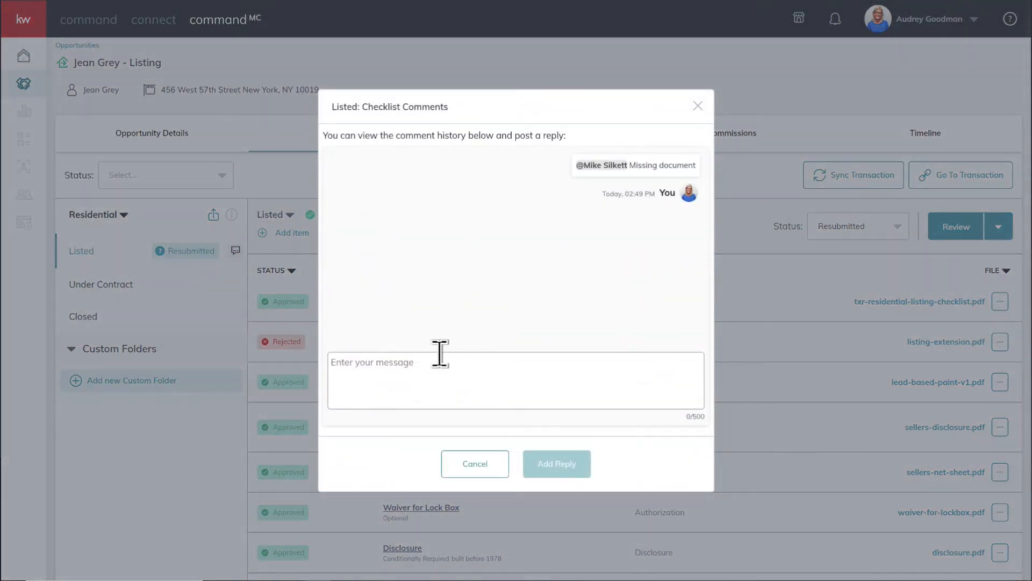
text(@)
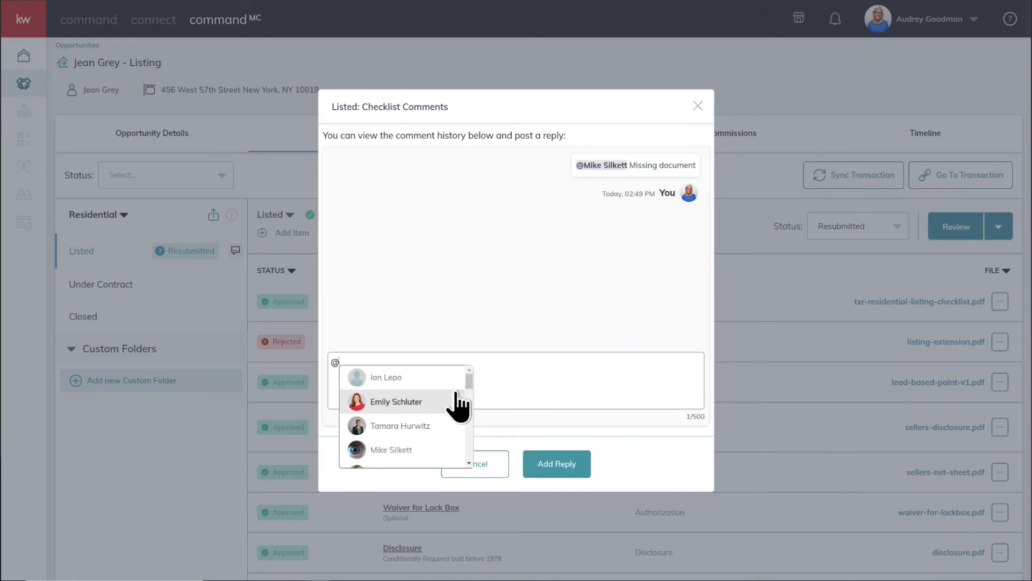
mouse_move(470, 382)
mouse_down()
mouse_move(474, 451)
mouse_move(472, 375)
mouse_up()
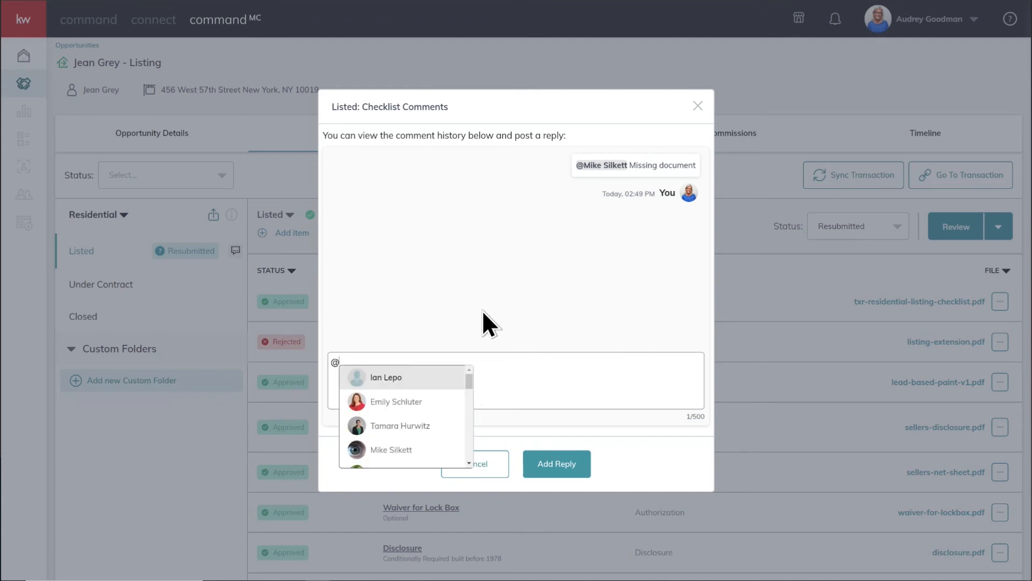
click(410, 378)
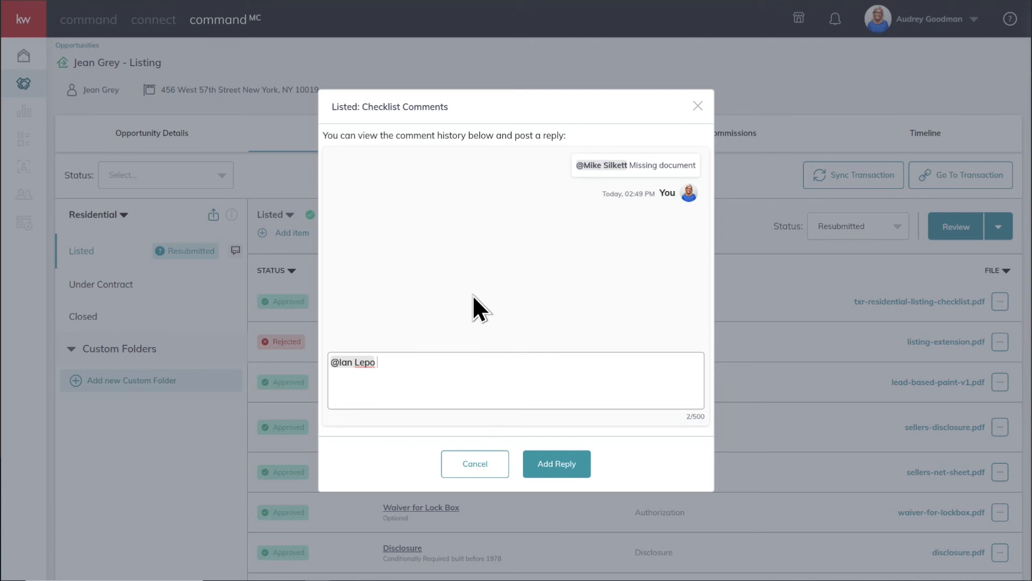
text(we need the individual disclosure form)
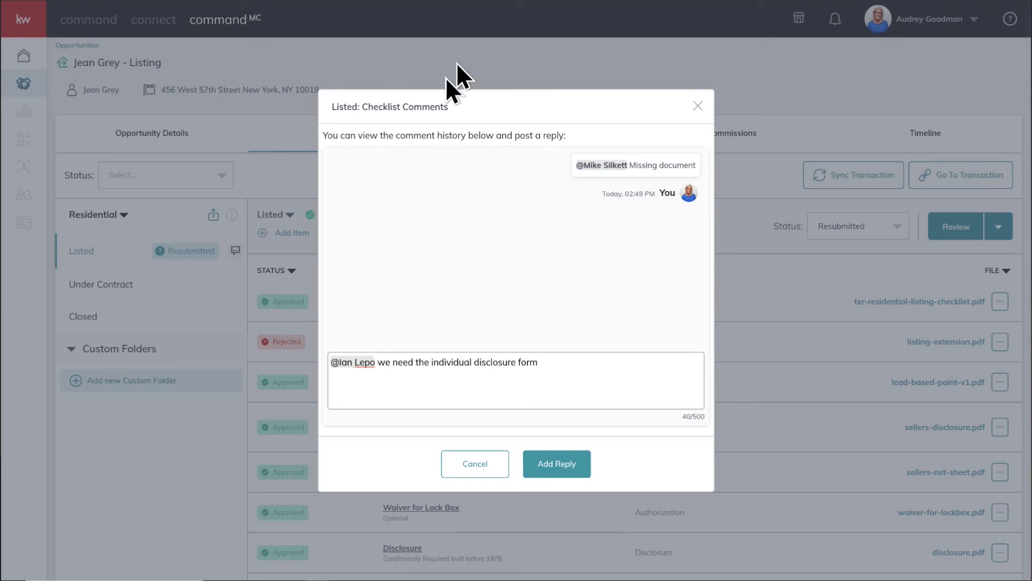
click(548, 473)
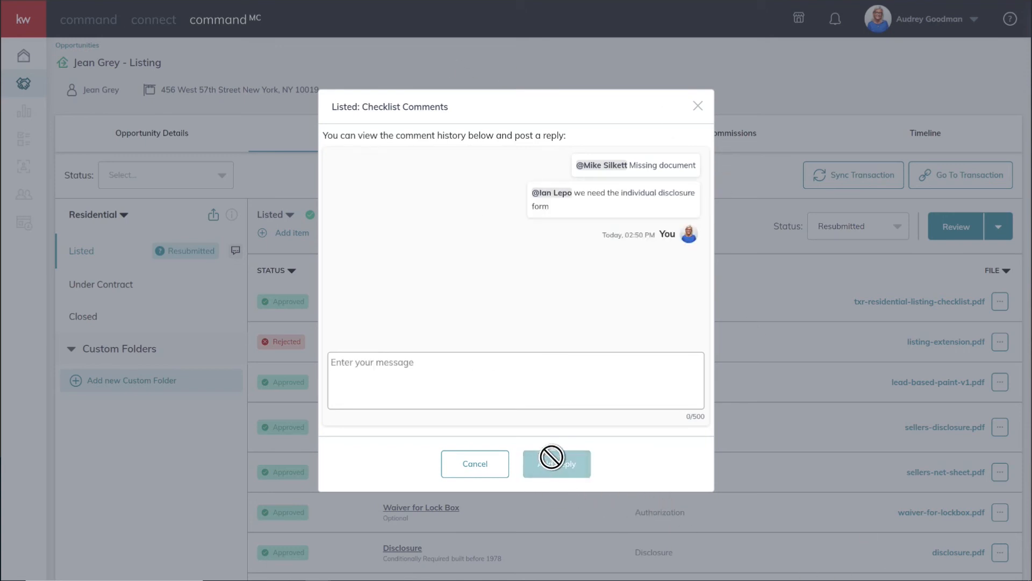
click(698, 105)
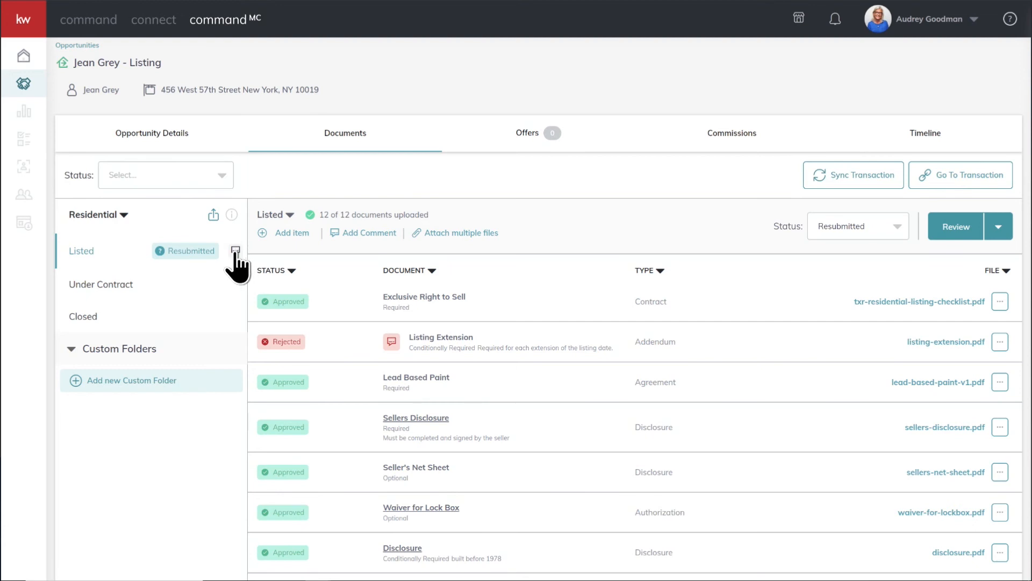
Set the Listed checklist's status to Returned
mouse_move(388, 343)
click(899, 230)
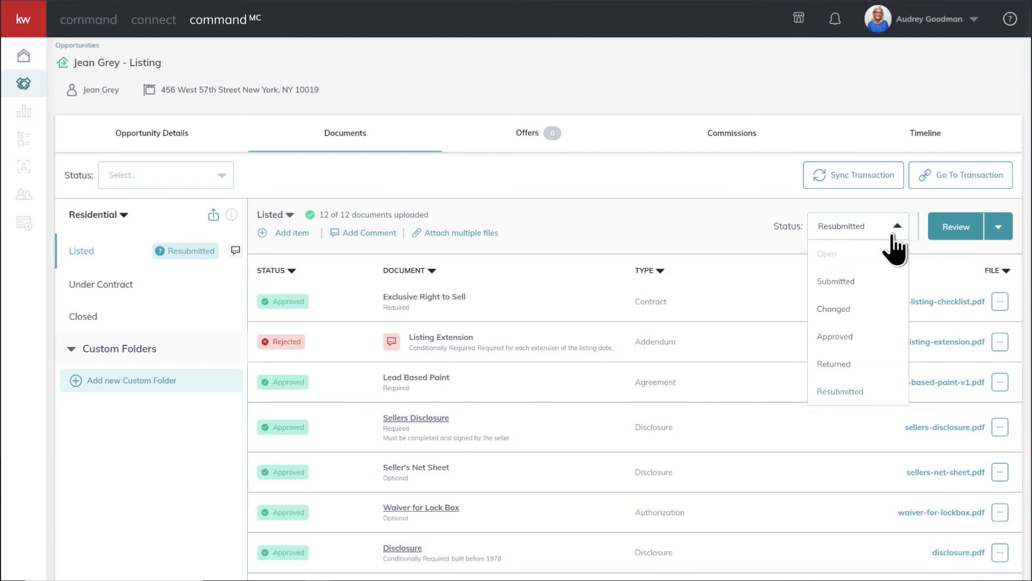
click(855, 364)
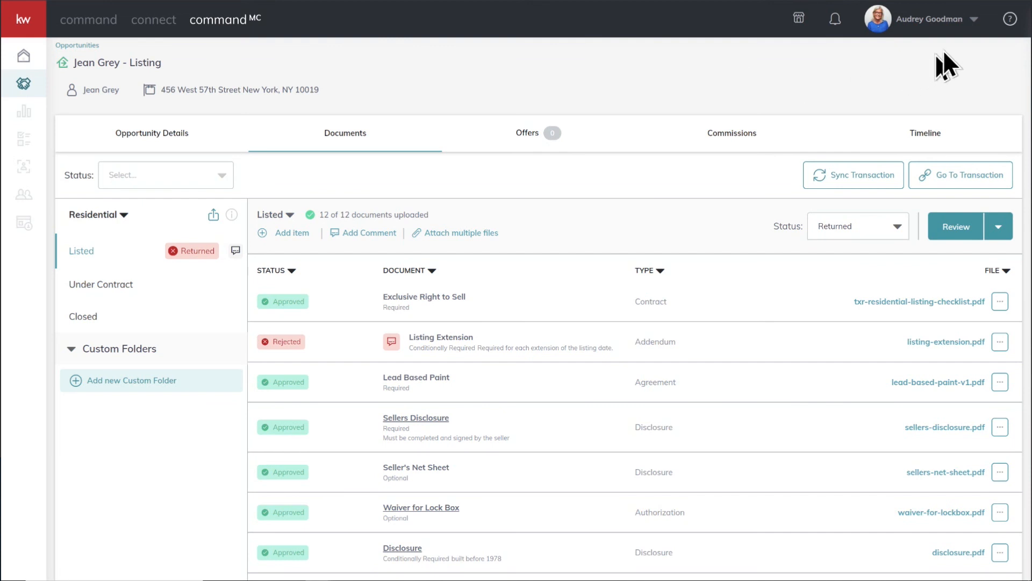
Open the Keller Williams University articles from the help information
click(1010, 20)
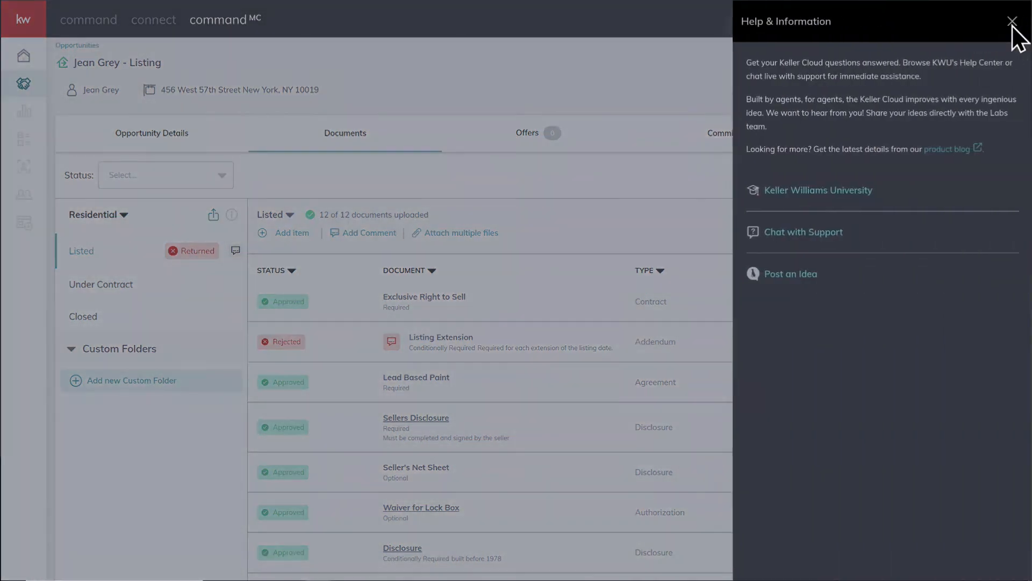
click(843, 193)
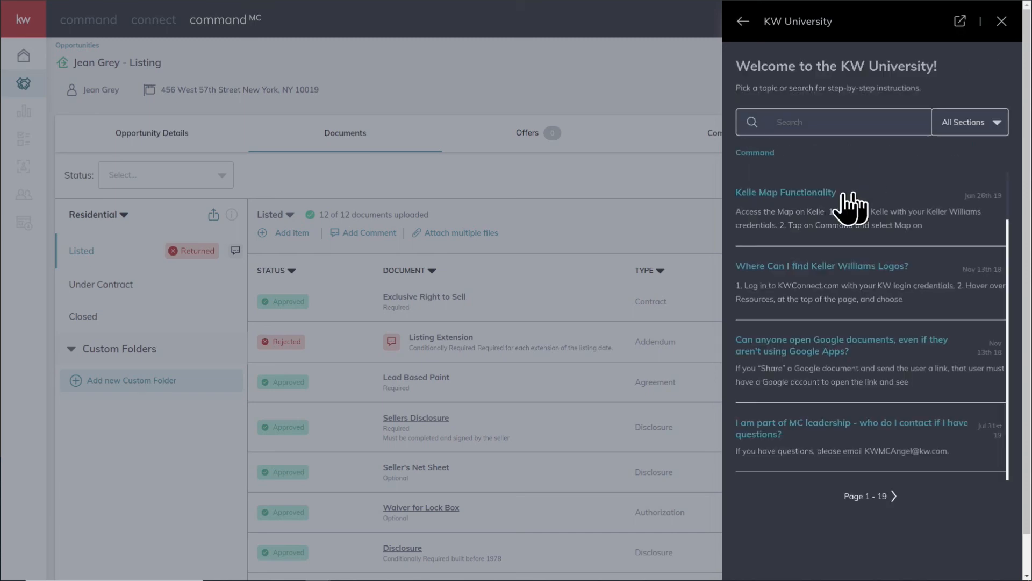